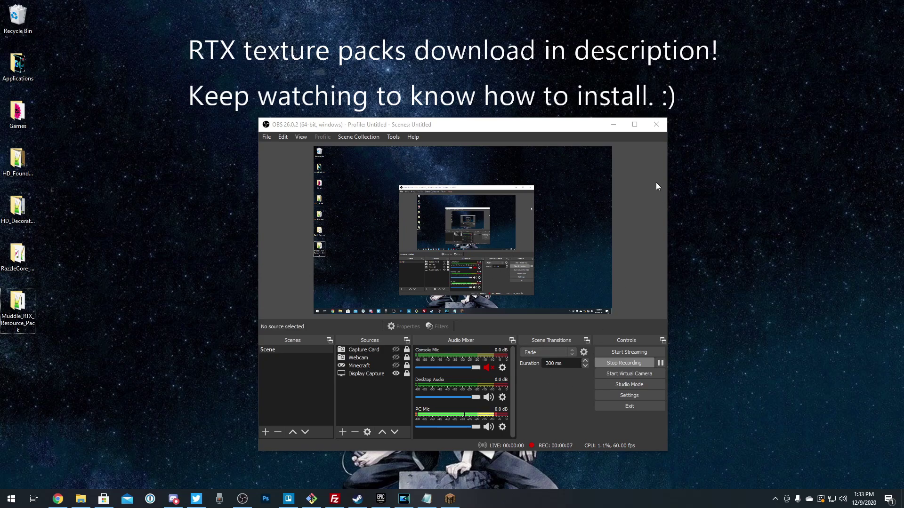
- Clear the desktop by minimizing the OBS window and closing the Lunar Client launcher
{"action": "left_click", "coordinate": [616, 123]}
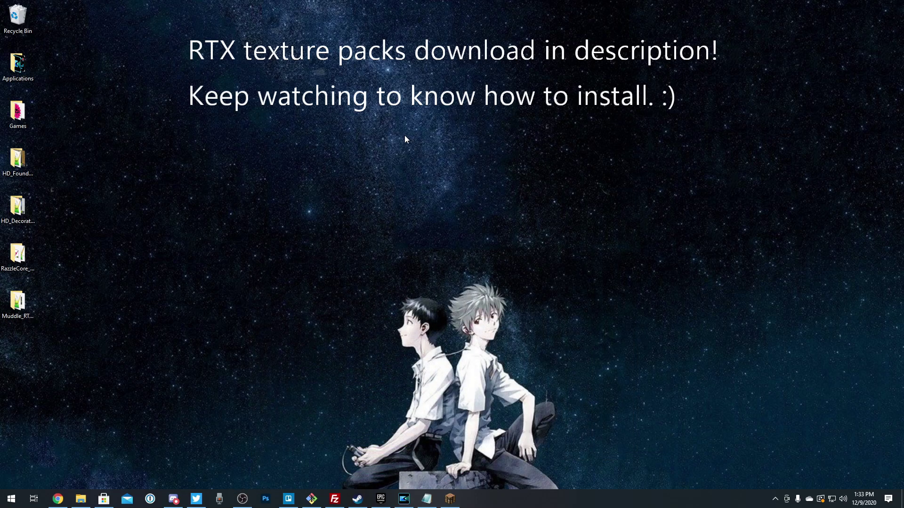
{"action": "left_click_drag", "start_coordinate": [92, 356], "coordinate": [14, 161]}
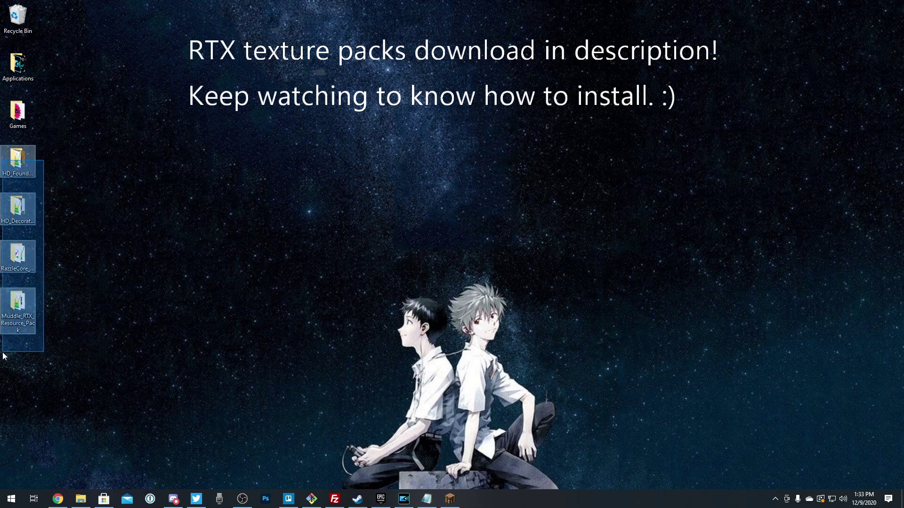
{"action": "left_click", "coordinate": [141, 313]}
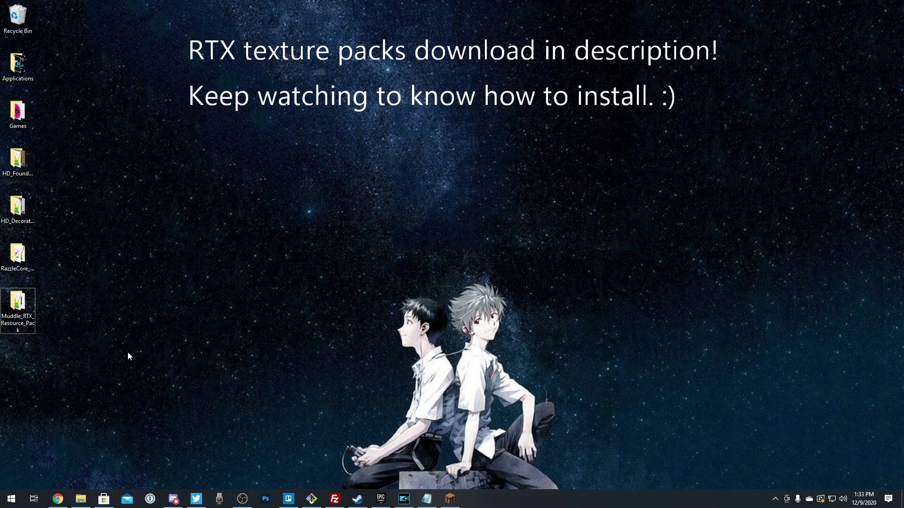
{"action": "left_click", "coordinate": [450, 499]}
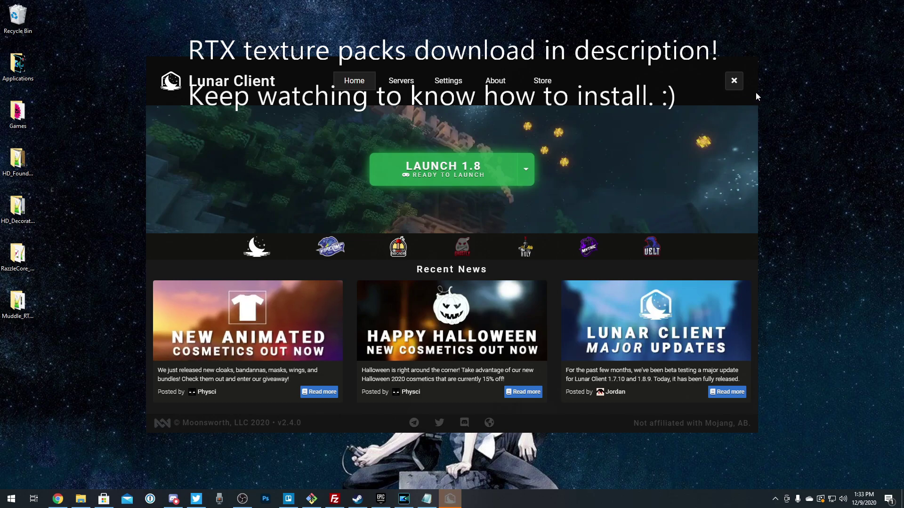
{"action": "left_click", "coordinate": [733, 81]}
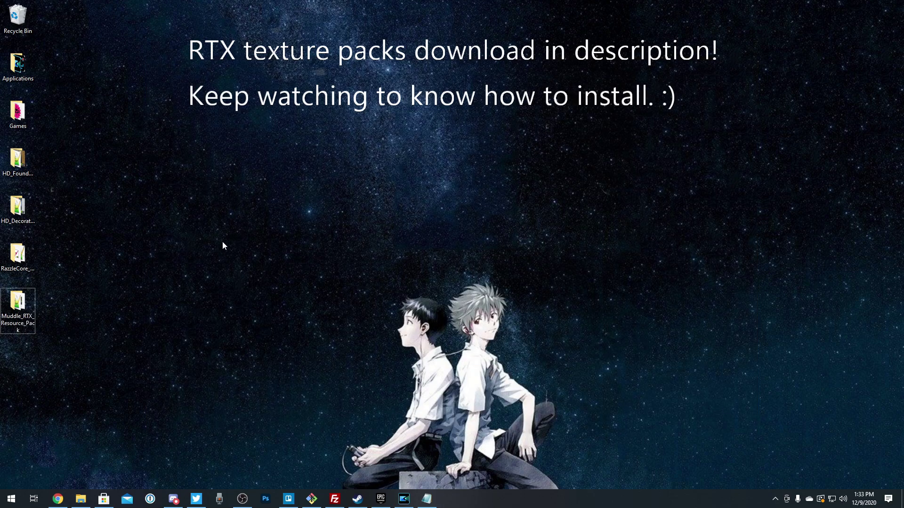
- Check for app updates in the Microsoft Store so Minecraft for Windows 10 is current, and minimize the store
{"action": "left_click", "coordinate": [104, 499]}
{"action": "left_click_drag", "start_coordinate": [214, 39], "coordinate": [310, 35]}
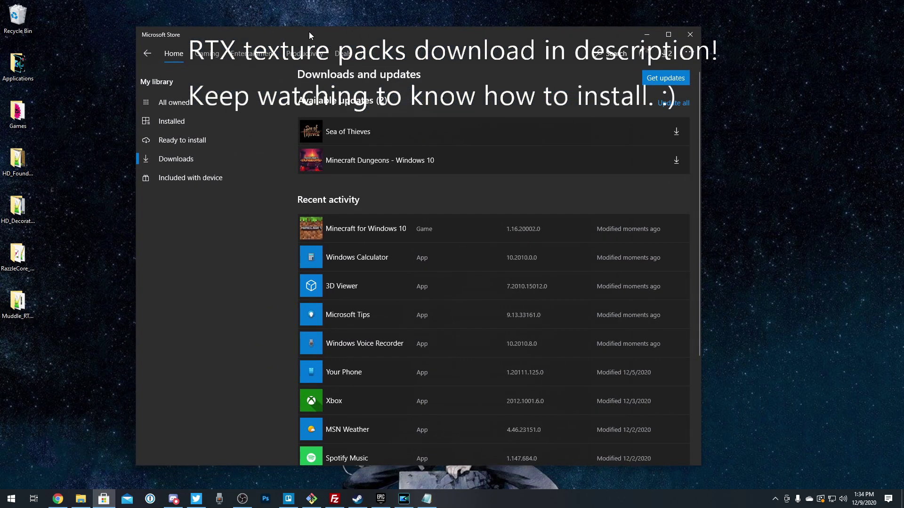
{"action": "left_click", "coordinate": [663, 81]}
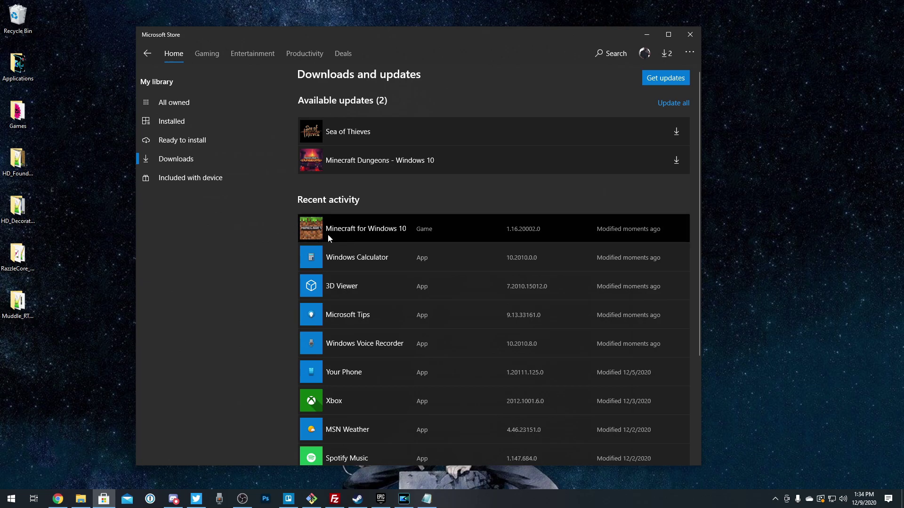
{"action": "left_click", "coordinate": [647, 34]}
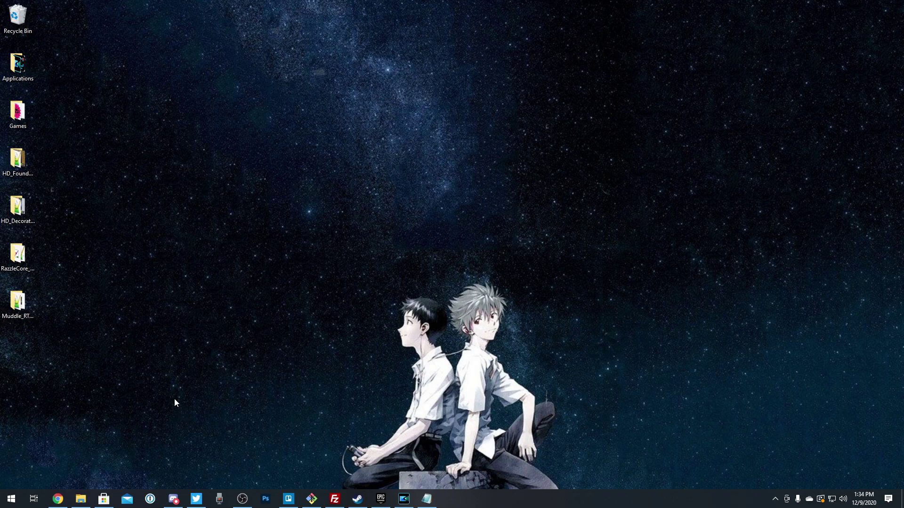
{"action": "left_click", "coordinate": [159, 332]}
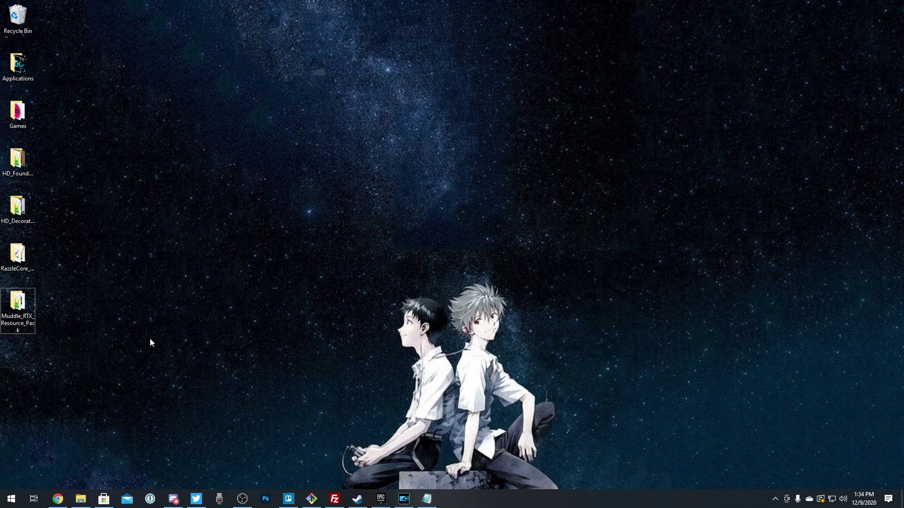
- Open the pinned resource_packs folder in File Explorer and maximize its window
{"action": "left_click", "coordinate": [81, 498]}
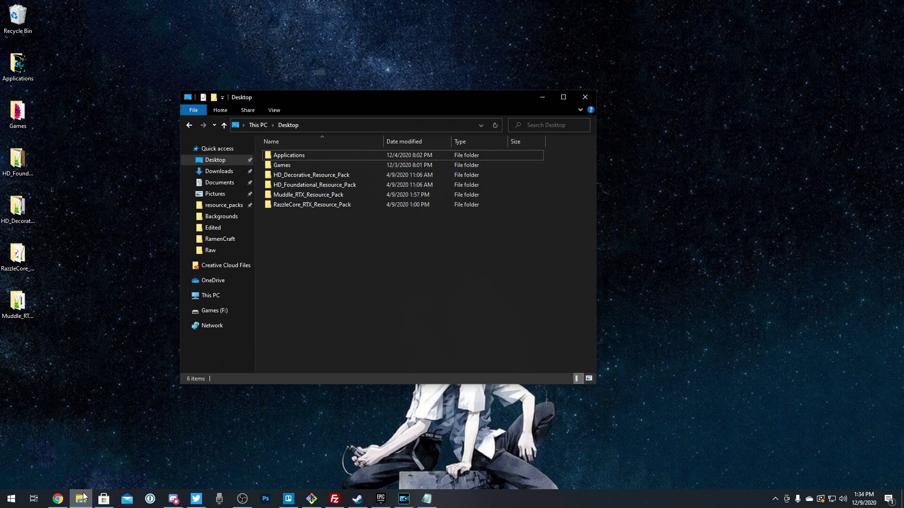
{"action": "left_click", "coordinate": [224, 207]}
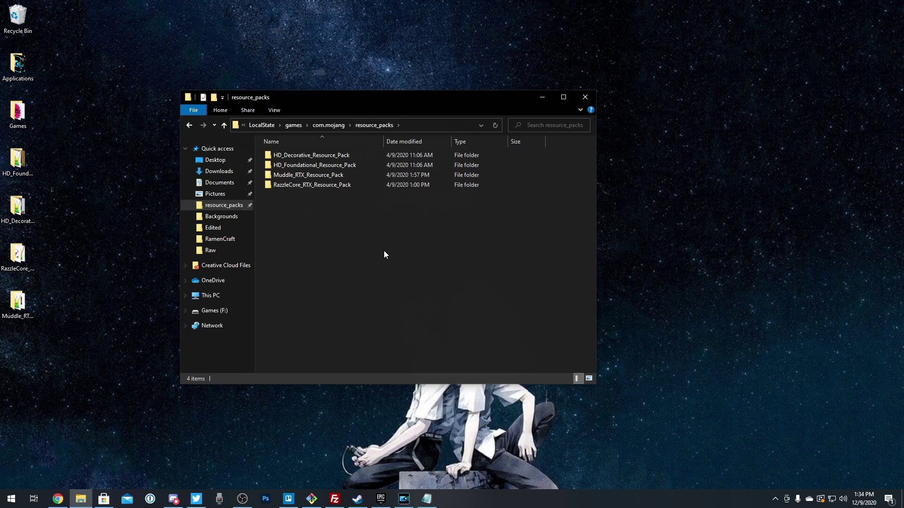
{"action": "left_click", "coordinate": [563, 98]}
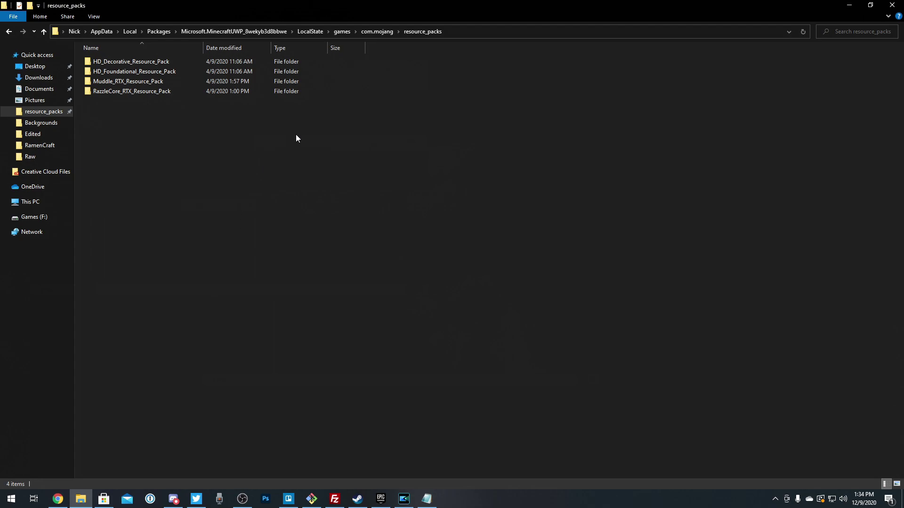
- Open %appdata% from a system search, go up to AppData, and open the Local\Packages folder
{"action": "left_click", "coordinate": [10, 499]}
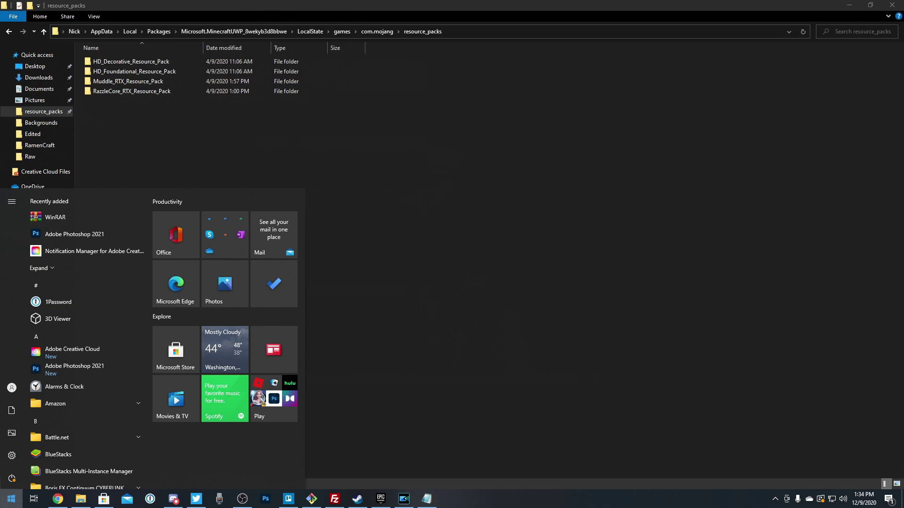
{"action": "type", "text": "%appdata%"}
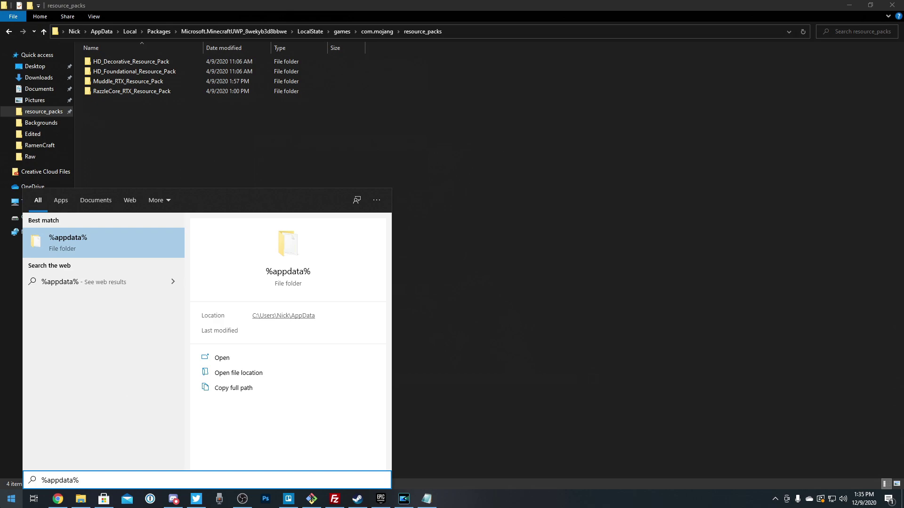
{"action": "key", "text": "Return"}
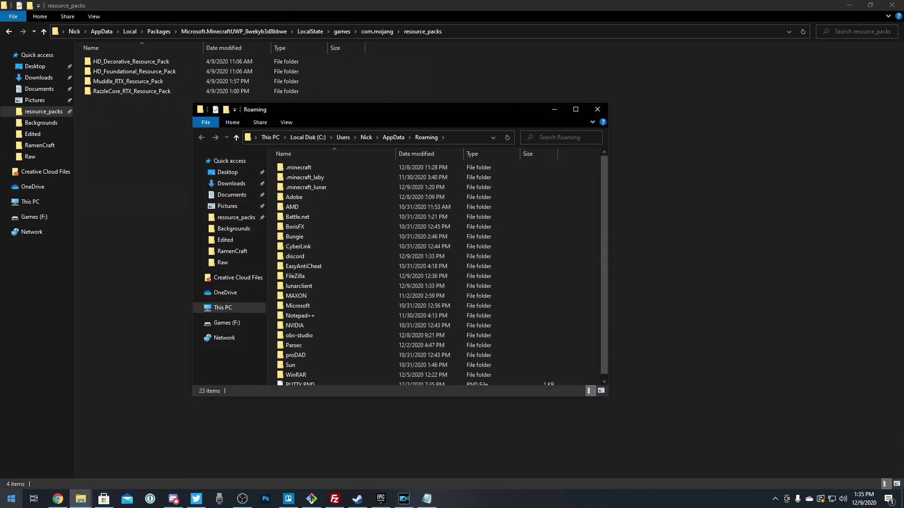
{"action": "left_click", "coordinate": [393, 137]}
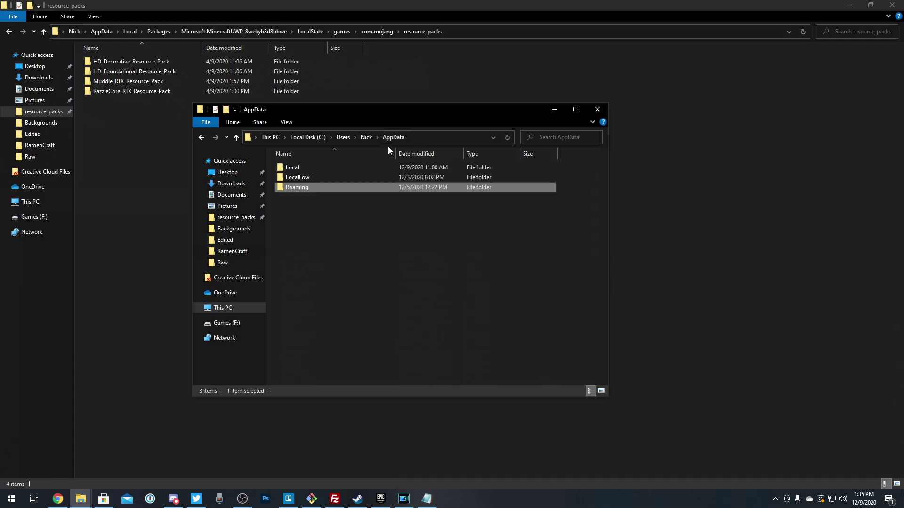
{"action": "double_click", "coordinate": [295, 168]}
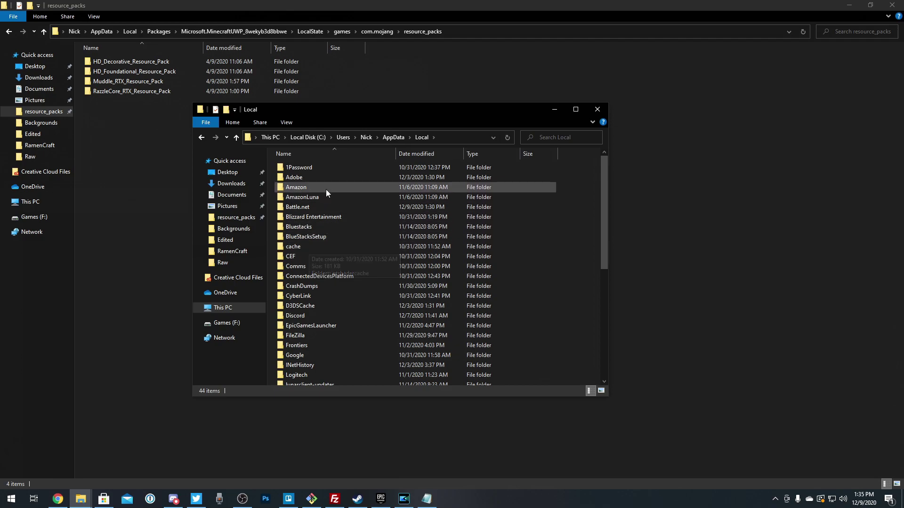
{"action": "scroll", "coordinate": [322, 325], "scroll_direction": "down", "scroll_amount": 7}
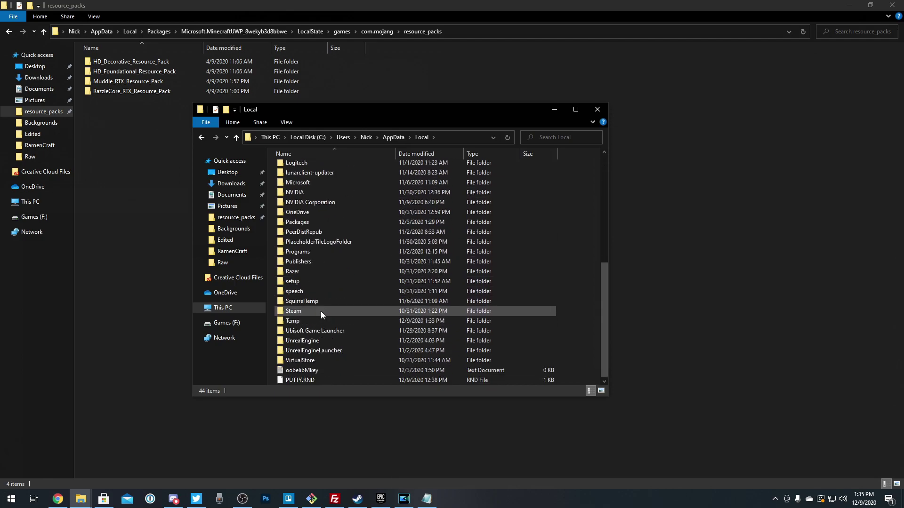
{"action": "double_click", "coordinate": [315, 223]}
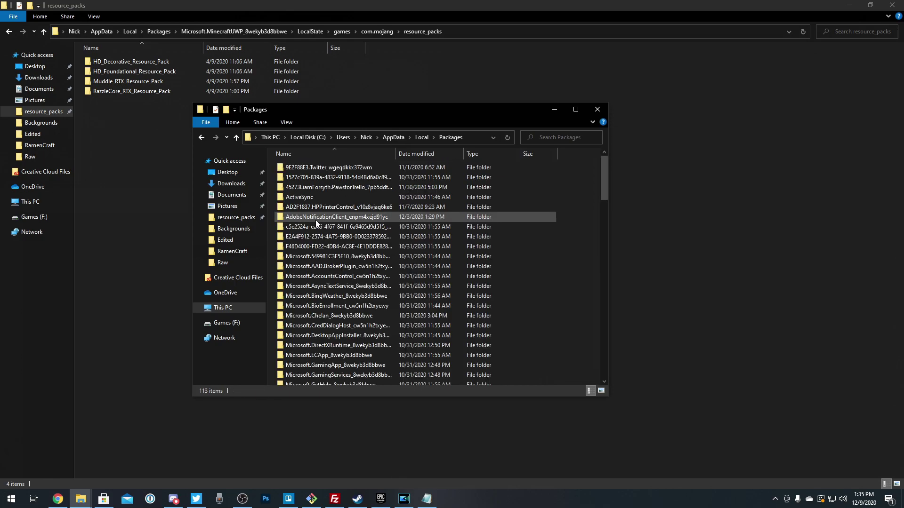
- Find and open the Microsoft.MinecraftUWP_8wekyb3d8bbwe folder in Packages
{"action": "scroll", "coordinate": [315, 228], "scroll_direction": "down", "scroll_amount": 2}
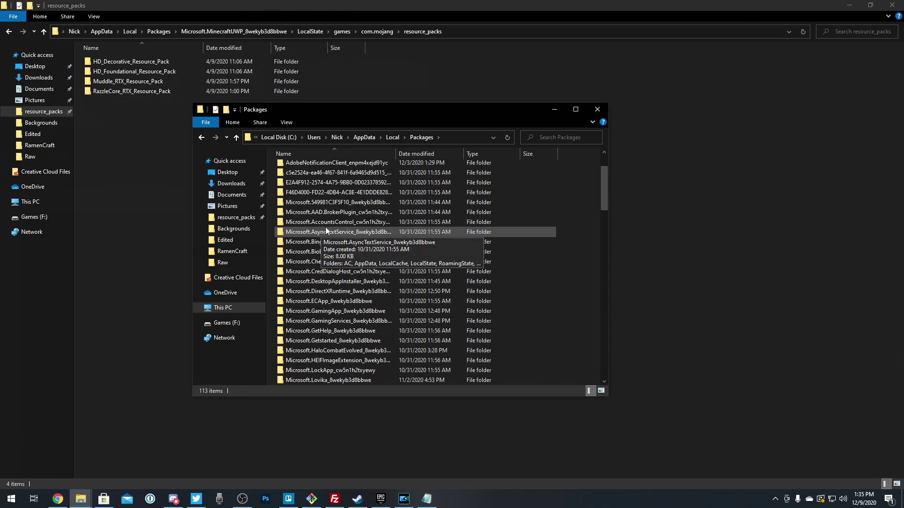
{"action": "scroll", "coordinate": [325, 227], "scroll_direction": "down", "scroll_amount": 3}
{"action": "scroll", "coordinate": [362, 231], "scroll_direction": "down", "scroll_amount": 7}
{"action": "scroll", "coordinate": [359, 246], "scroll_direction": "up", "scroll_amount": 2}
{"action": "left_click", "coordinate": [342, 245]}
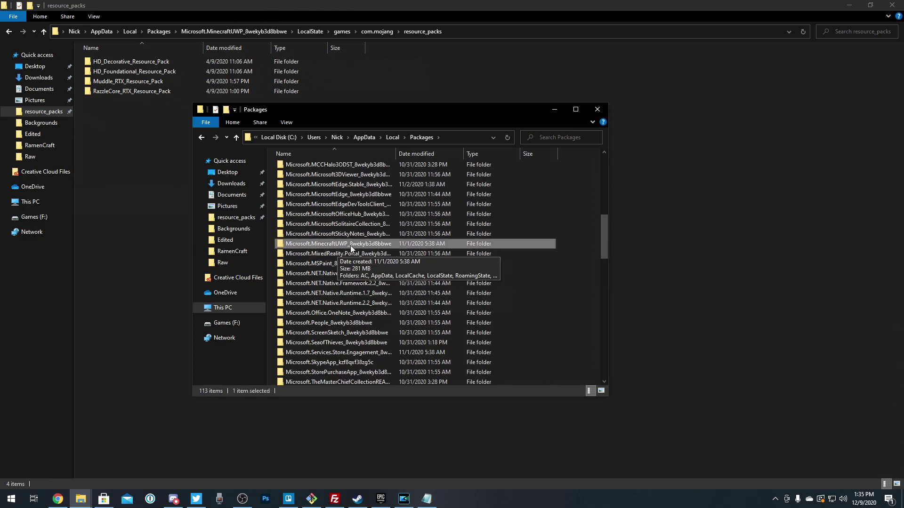
{"action": "double_click", "coordinate": [352, 245]}
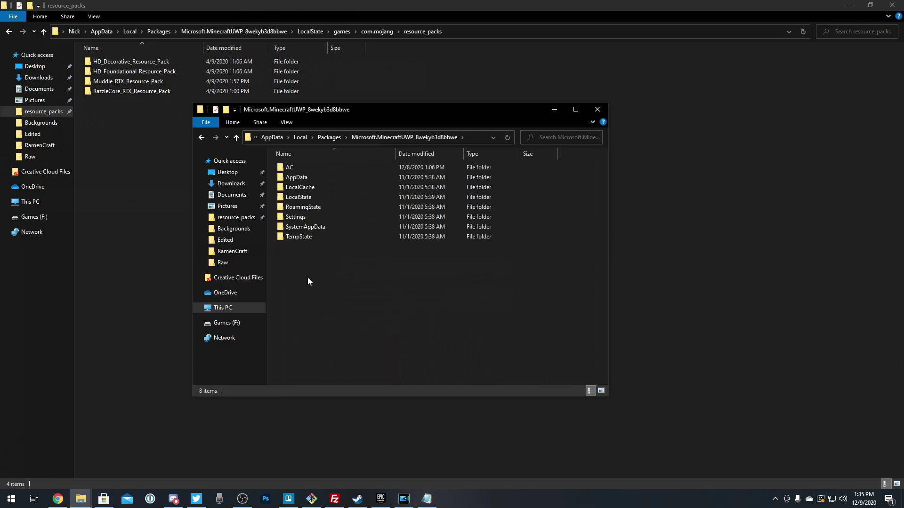
- Open the resource_packs folder under LocalState\games\com.mojang
{"action": "double_click", "coordinate": [320, 198]}
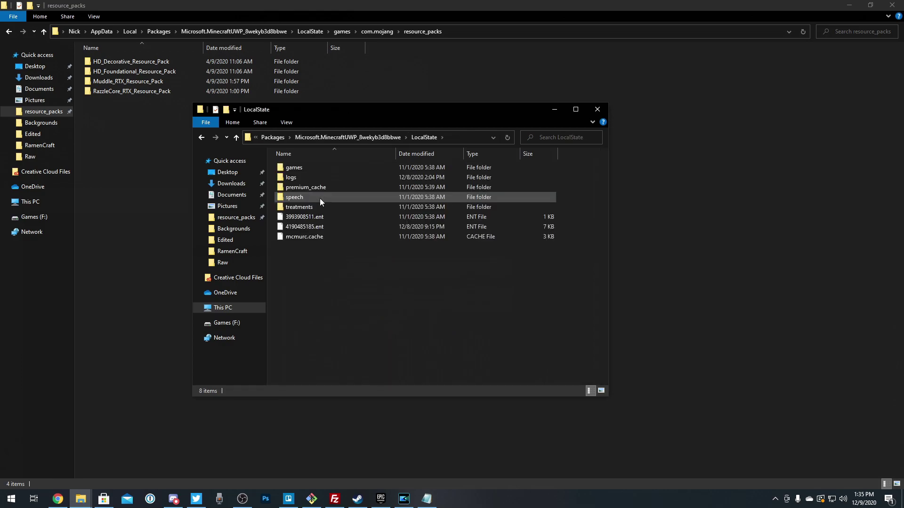
{"action": "double_click", "coordinate": [315, 168]}
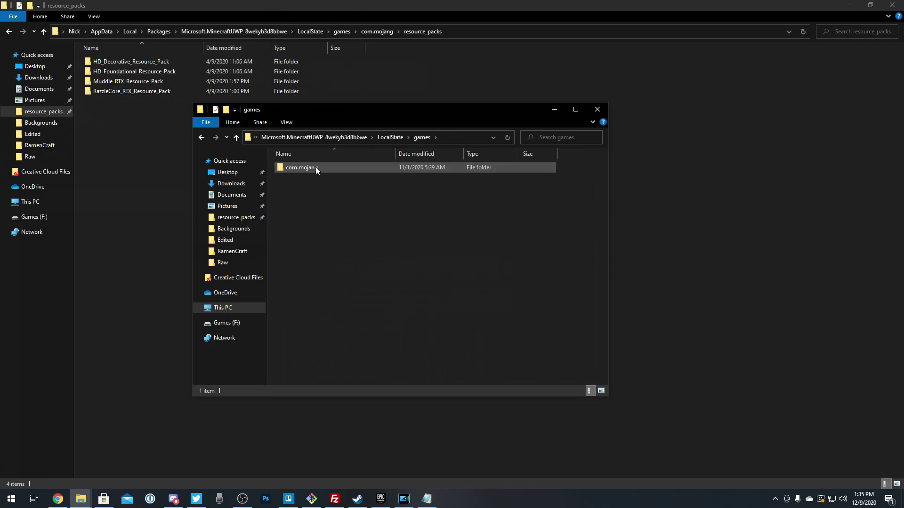
{"action": "double_click", "coordinate": [315, 167]}
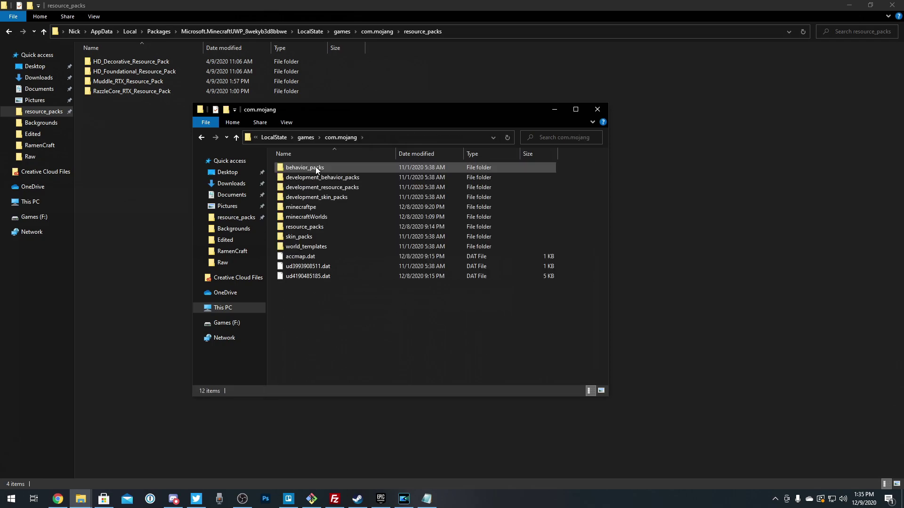
{"action": "double_click", "coordinate": [323, 226]}
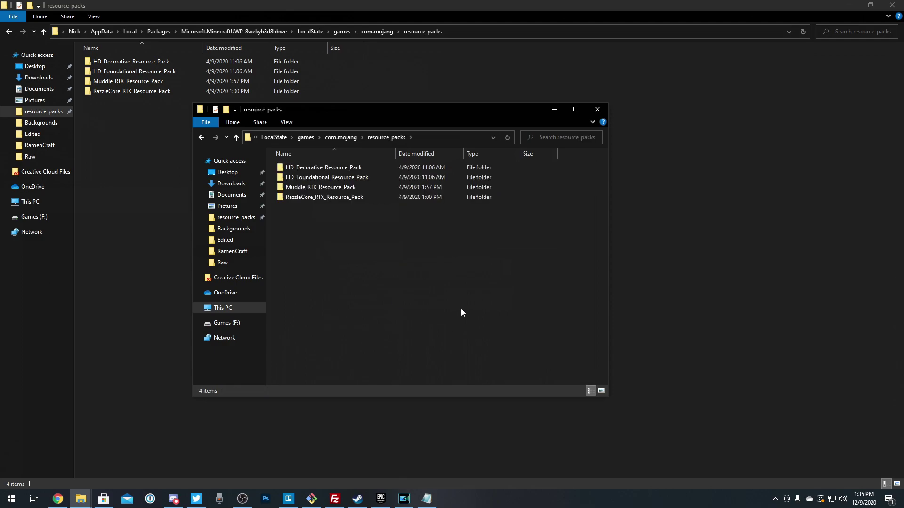
- Examine the HD Decorative, HD Foundational, Muddle RTX and RazzleCore RTX pack folders inside resource_packs
{"action": "left_click_drag", "start_coordinate": [428, 225], "coordinate": [302, 168]}
{"action": "left_click_drag", "start_coordinate": [380, 289], "coordinate": [297, 169]}
{"action": "left_click", "coordinate": [306, 208]}
{"action": "left_click_drag", "start_coordinate": [458, 312], "coordinate": [318, 171]}
{"action": "left_click", "coordinate": [416, 304]}
{"action": "left_click_drag", "start_coordinate": [457, 303], "coordinate": [301, 169]}
{"action": "left_click", "coordinate": [305, 207]}
{"action": "left_click_drag", "start_coordinate": [330, 255], "coordinate": [301, 165]}
{"action": "left_click", "coordinate": [351, 264]}
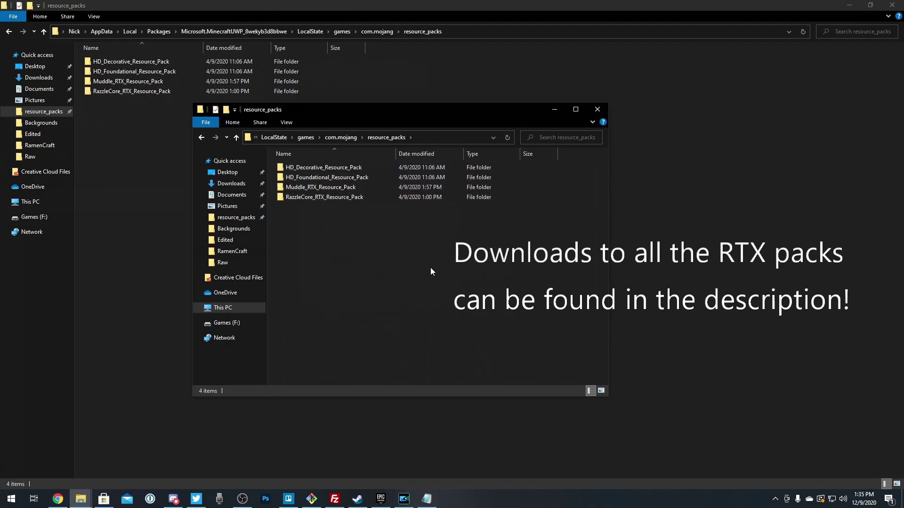
{"action": "left_click_drag", "start_coordinate": [504, 295], "coordinate": [340, 172]}
{"action": "left_click", "coordinate": [372, 257]}
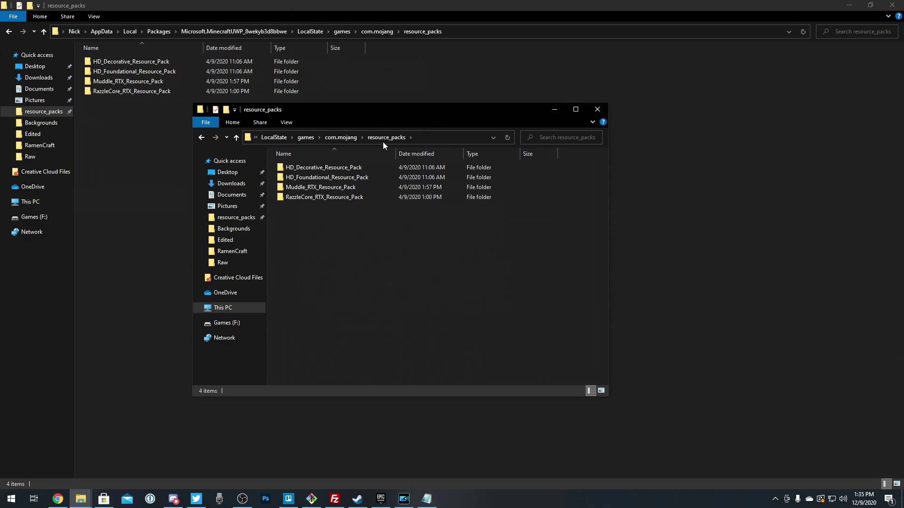
- Close both File Explorer windows, then search for "minecraft" and launch Minecraft for Windows 10
{"action": "left_click", "coordinate": [597, 109]}
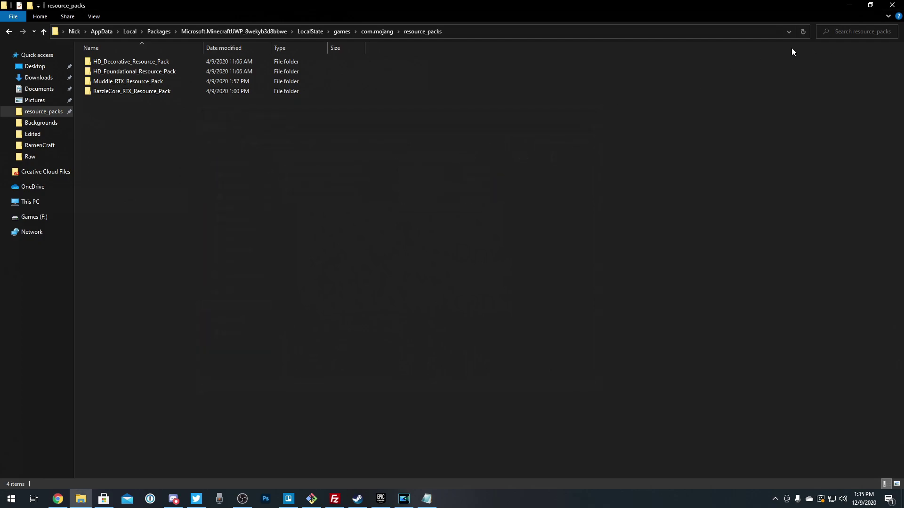
{"action": "left_click", "coordinate": [892, 4]}
{"action": "key", "text": "super"}
{"action": "type", "text": "minecraft"}
{"action": "key", "text": "Down"}
{"action": "key", "text": "Return"}
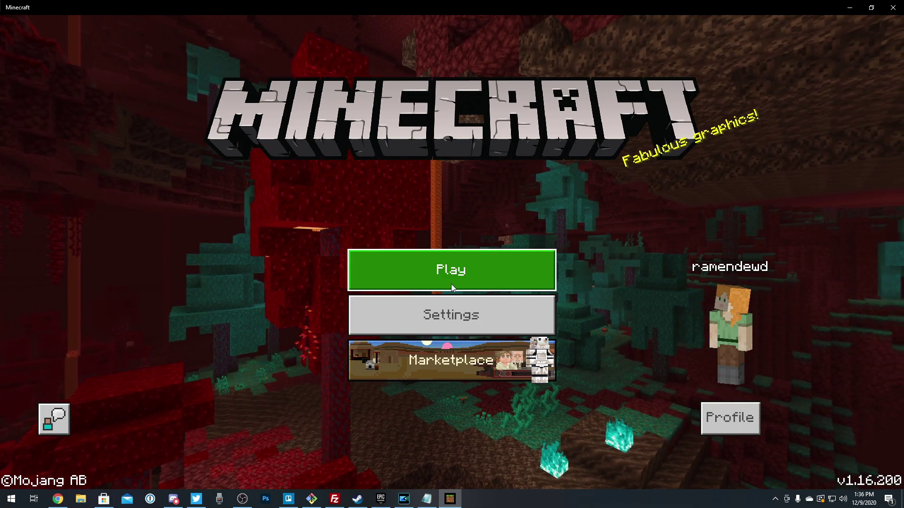
- Open the Global Resources page in Minecraft's settings
{"action": "left_click", "coordinate": [487, 327]}
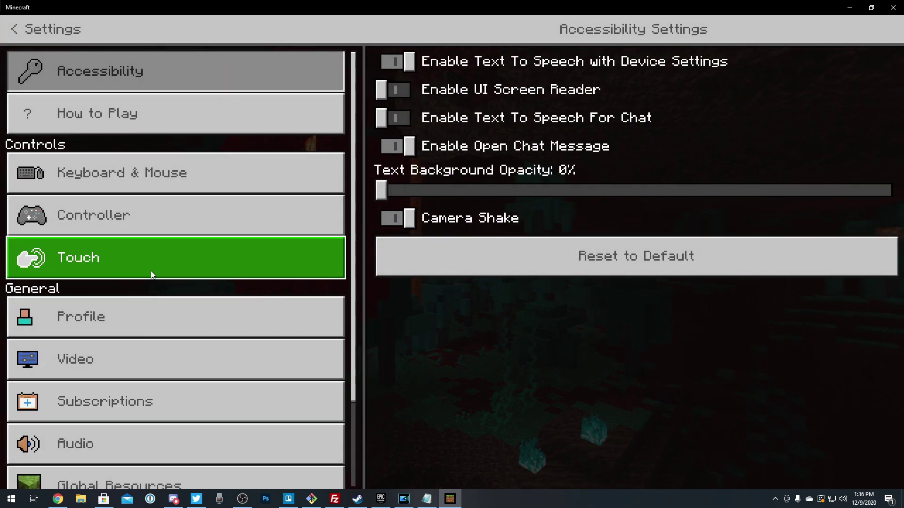
{"action": "scroll", "coordinate": [200, 369], "scroll_direction": "down", "scroll_amount": 3}
{"action": "left_click", "coordinate": [174, 377]}
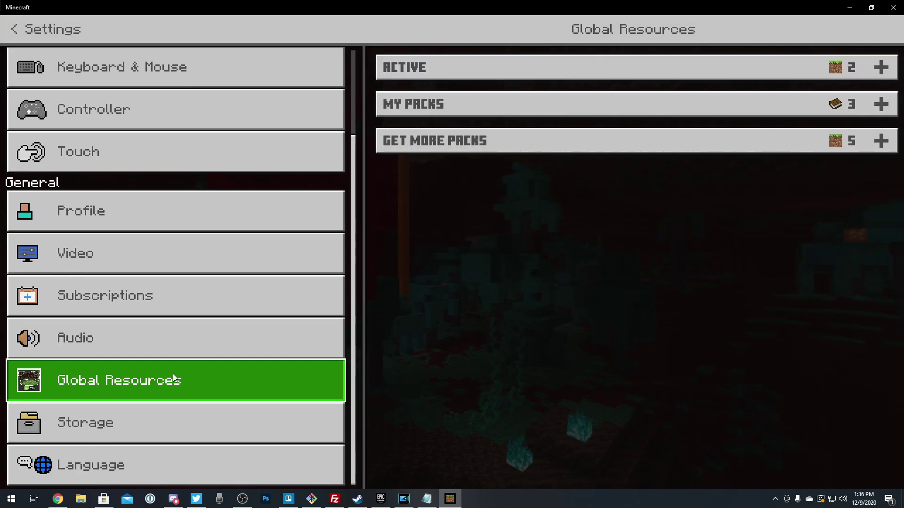
- Look at the installed packs under My Packs, expand the Muddle RTX Edition entry, and collapse the list
{"action": "left_click", "coordinate": [661, 104]}
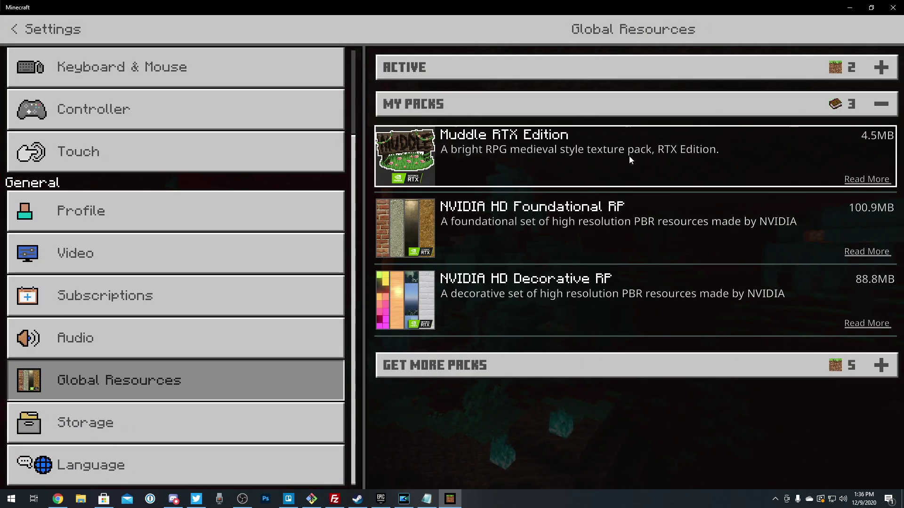
{"action": "left_click", "coordinate": [660, 160]}
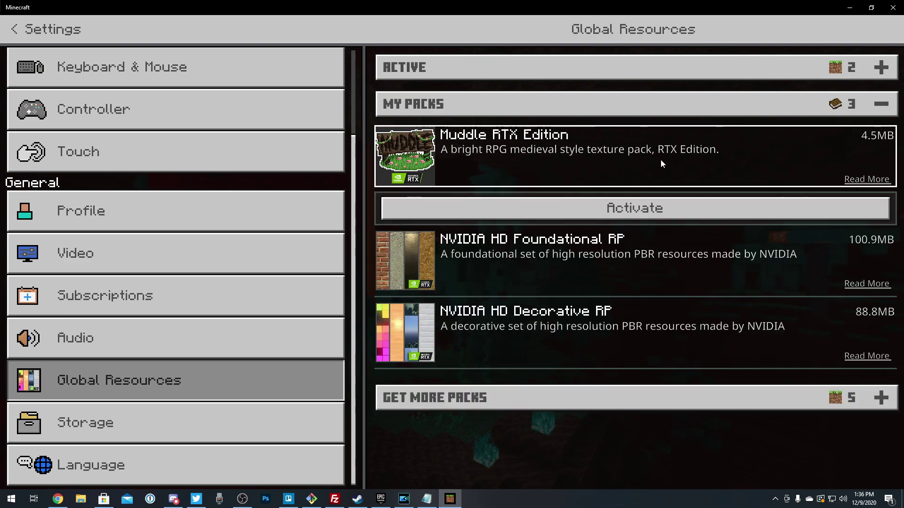
{"action": "left_click", "coordinate": [587, 107]}
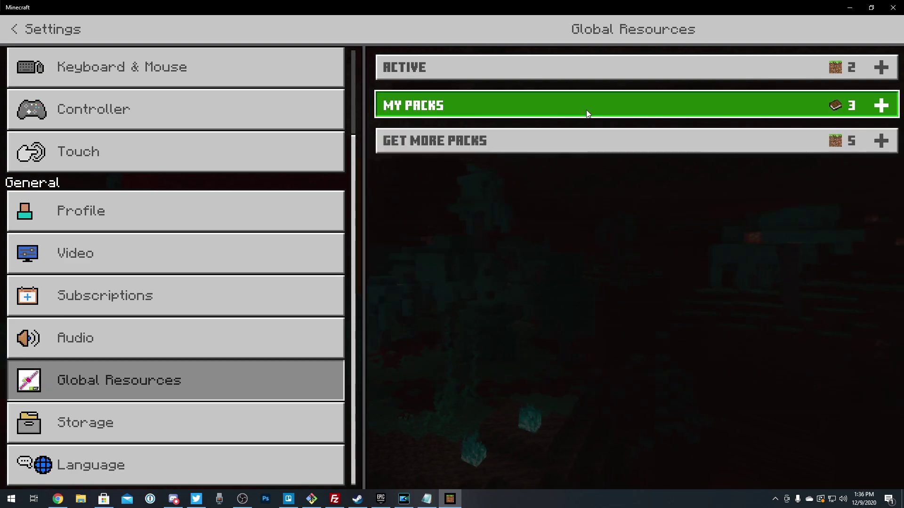
- Review the packs listed under Active and My Packs, then collapse both lists
{"action": "left_click", "coordinate": [757, 69]}
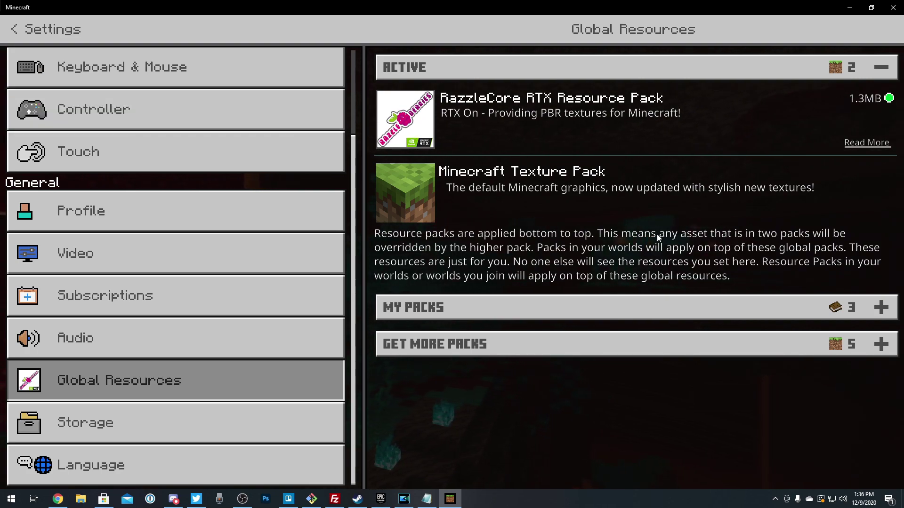
{"action": "left_click", "coordinate": [574, 304]}
{"action": "scroll", "coordinate": [583, 257], "scroll_direction": "down", "scroll_amount": 2}
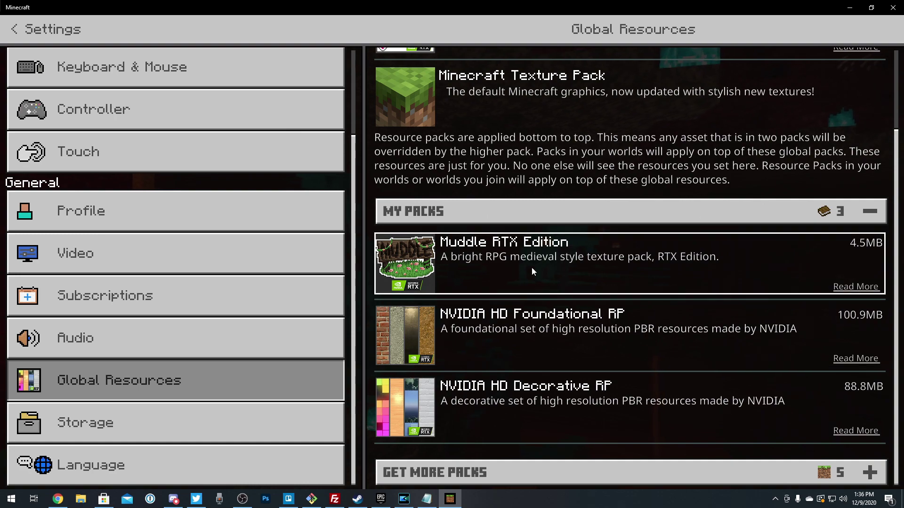
{"action": "scroll", "coordinate": [540, 347], "scroll_direction": "up", "scroll_amount": 2}
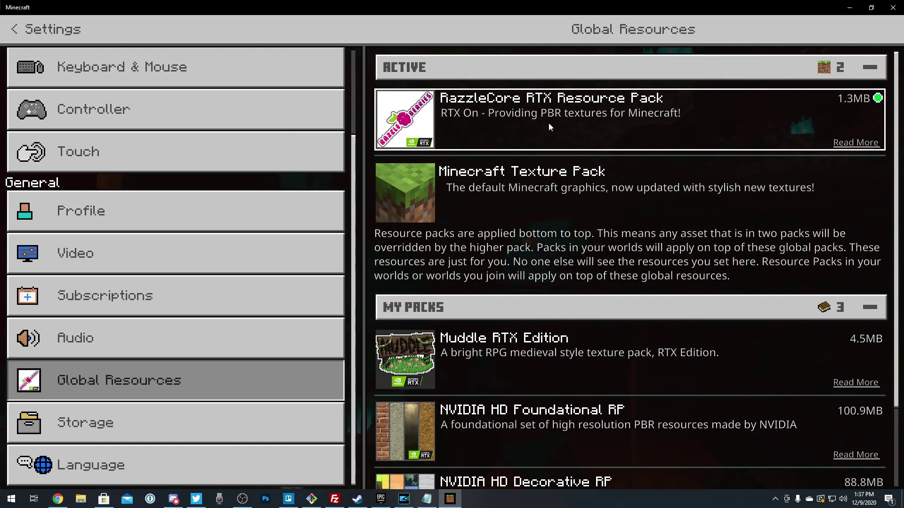
{"action": "left_click", "coordinate": [563, 306]}
{"action": "left_click", "coordinate": [499, 68]}
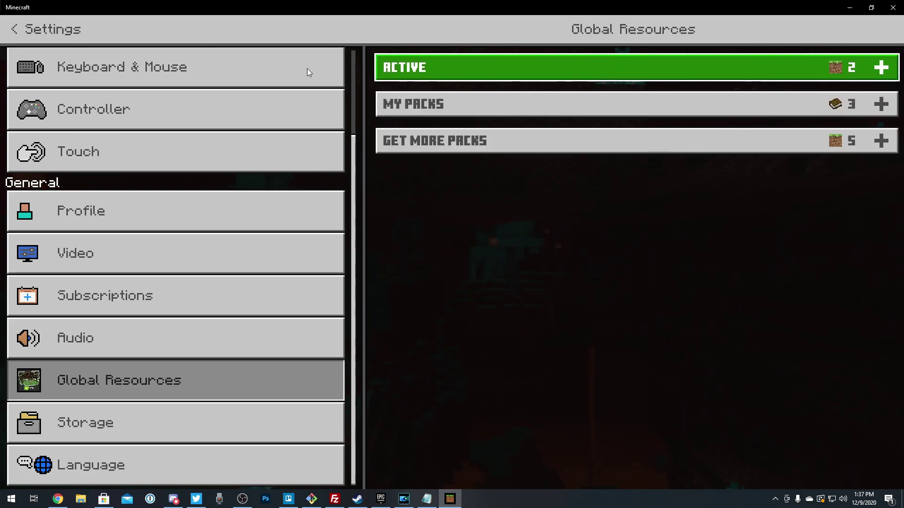
- Leave the settings and load the saved survival world My World
{"action": "left_click", "coordinate": [21, 26]}
{"action": "left_click", "coordinate": [496, 279]}
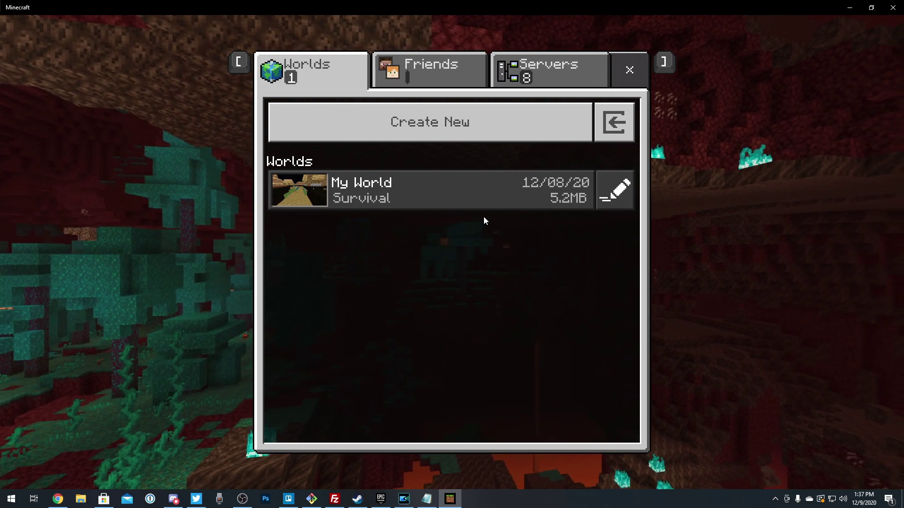
{"action": "left_click", "coordinate": [483, 207]}
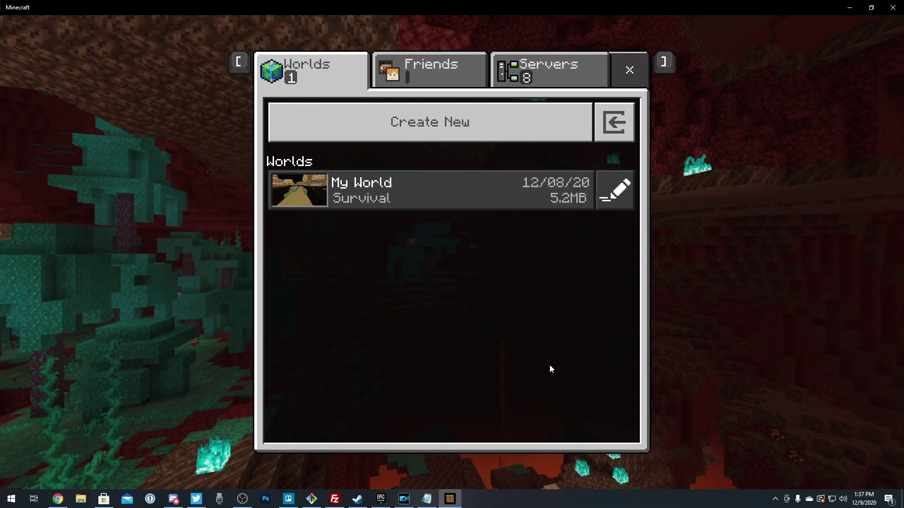
{"action": "left_click", "coordinate": [415, 196]}
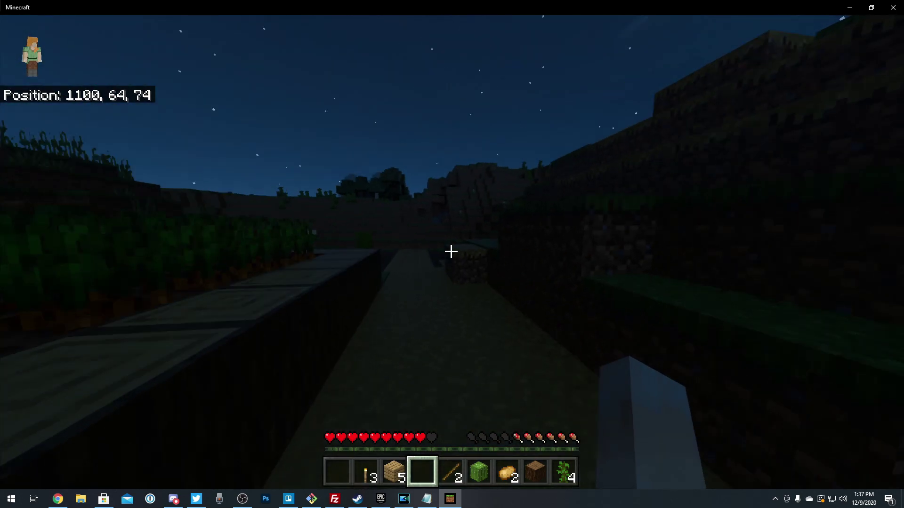
- Walk along the village path onto the plank bridge over the water and attack the spider beside it
{"action": "key", "text": "w"}
{"action": "key", "text": "w"}
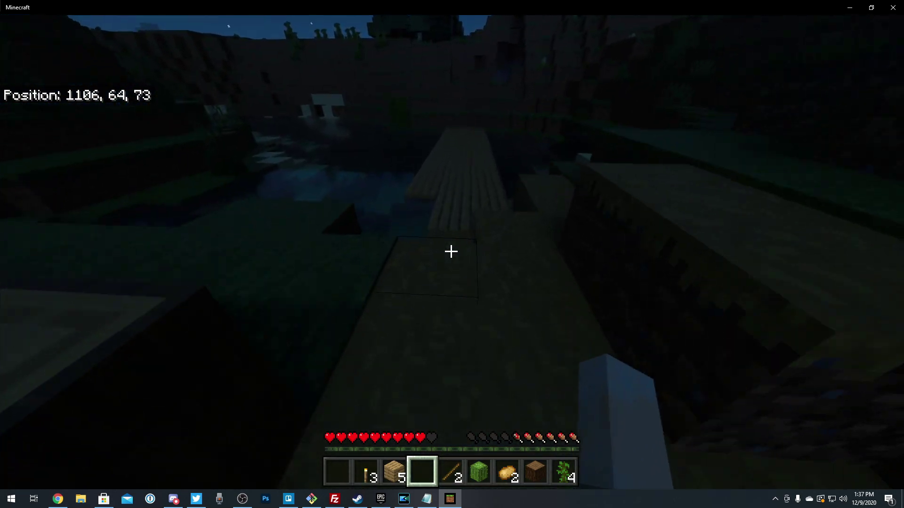
{"action": "key", "text": "w"}
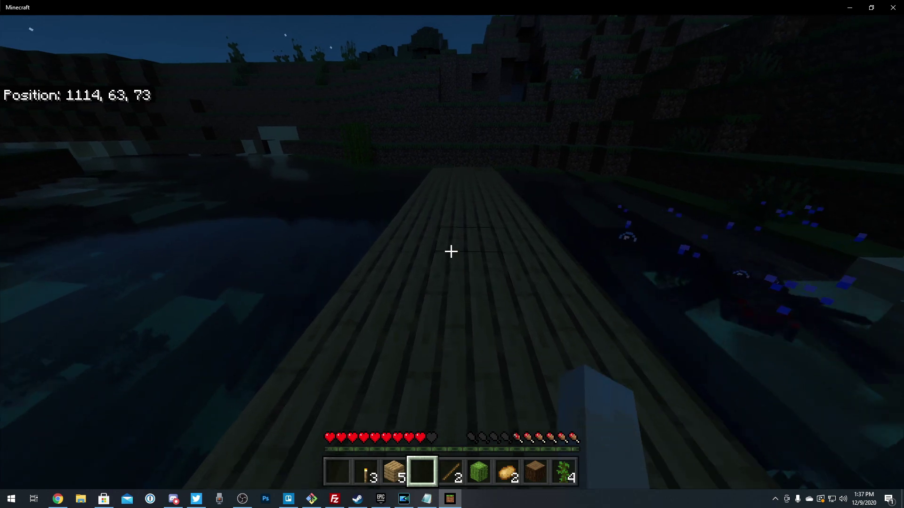
{"action": "key", "text": "s"}
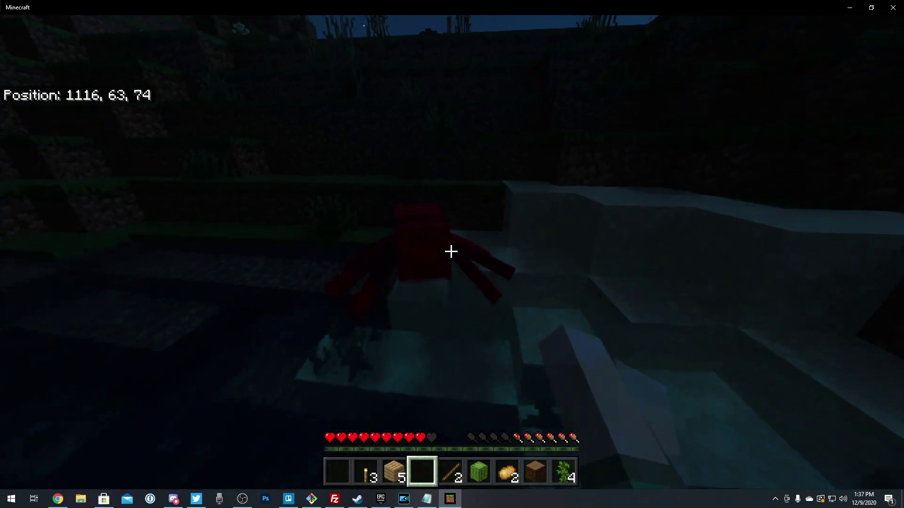
{"action": "key", "text": "w"}
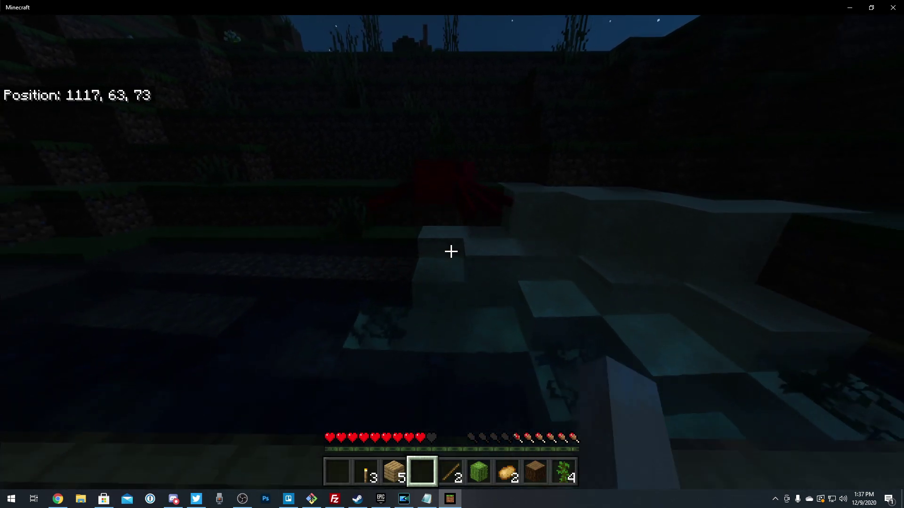
{"action": "left_click", "coordinate": [451, 252]}
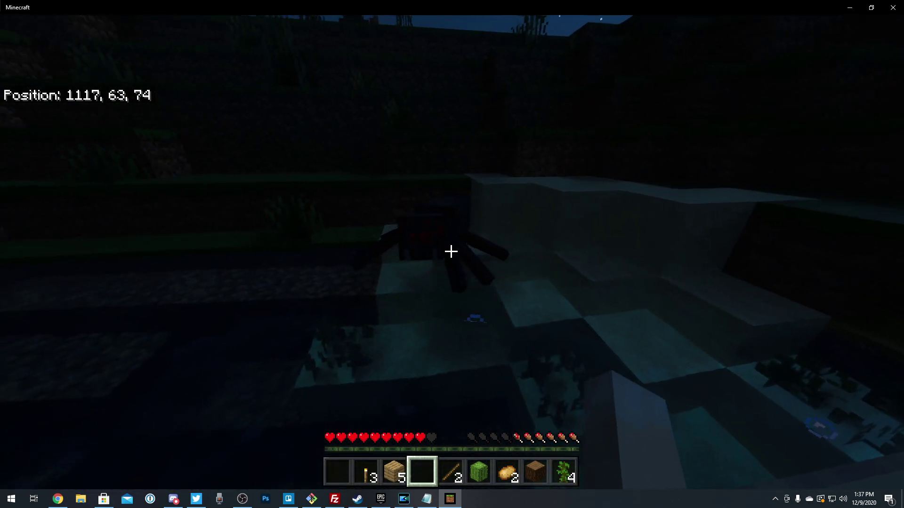
- Walk back over the bridge and through the lower village, examining the RTX lighting on the paths, houses and lit windows
{"action": "key", "text": "w"}
{"action": "key", "text": "w"}
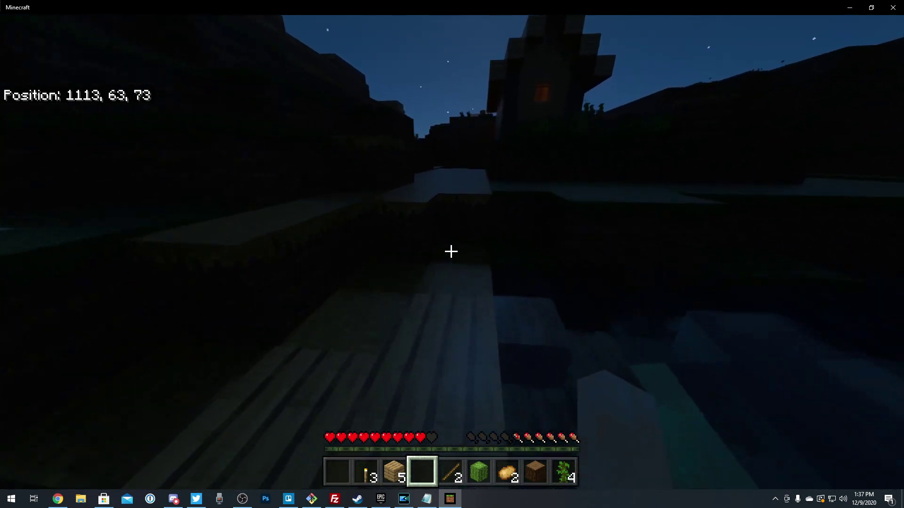
{"action": "key", "text": "w"}
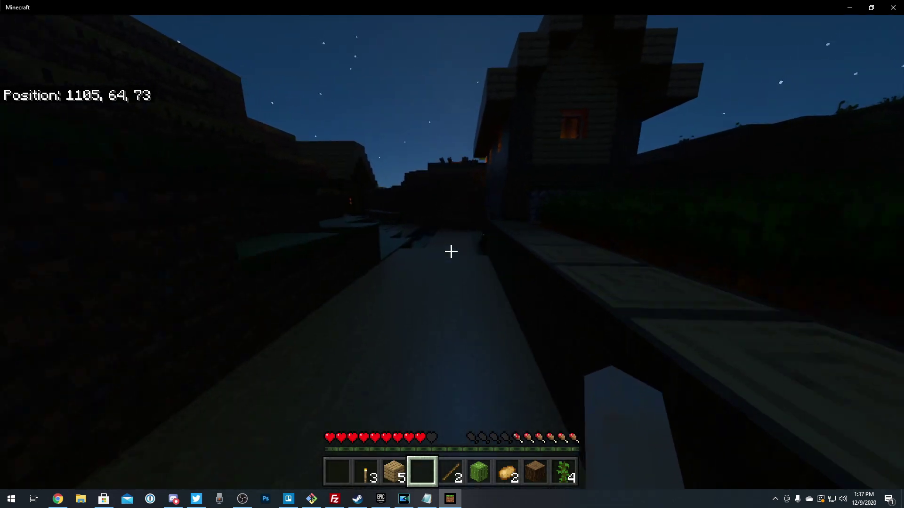
{"action": "key", "text": "w"}
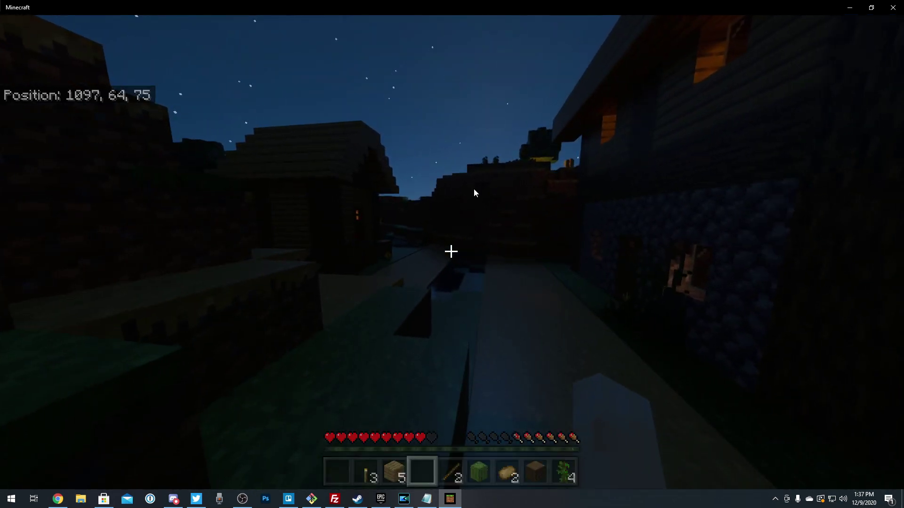
{"action": "key", "text": "t"}
{"action": "key", "text": "Escape"}
{"action": "key", "text": "w"}
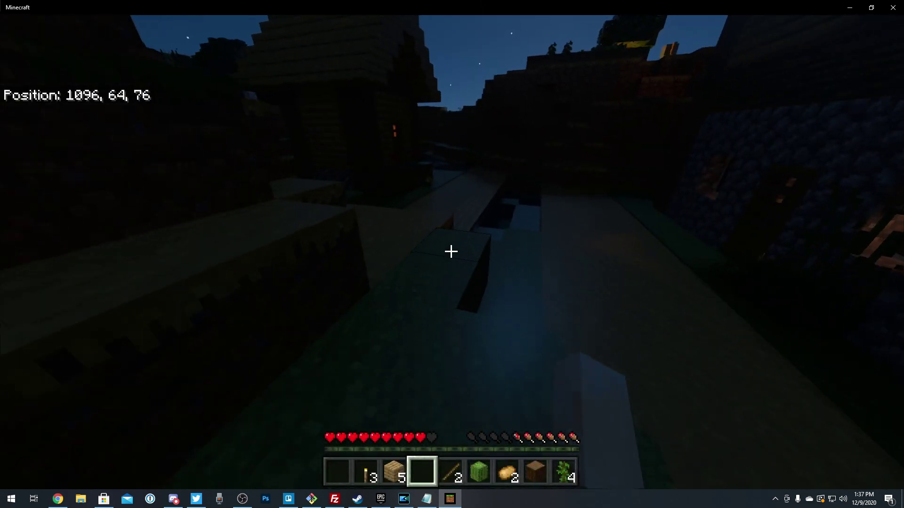
{"action": "key", "text": "w"}
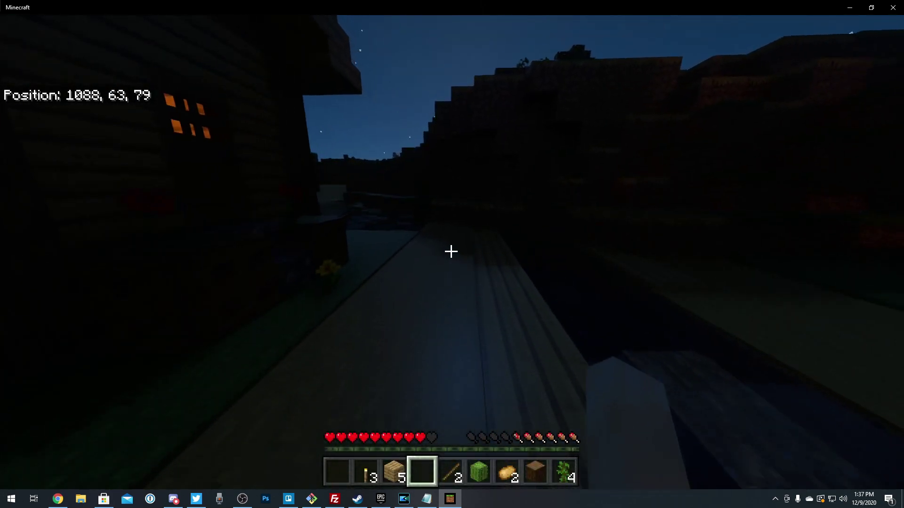
{"action": "key", "text": "w"}
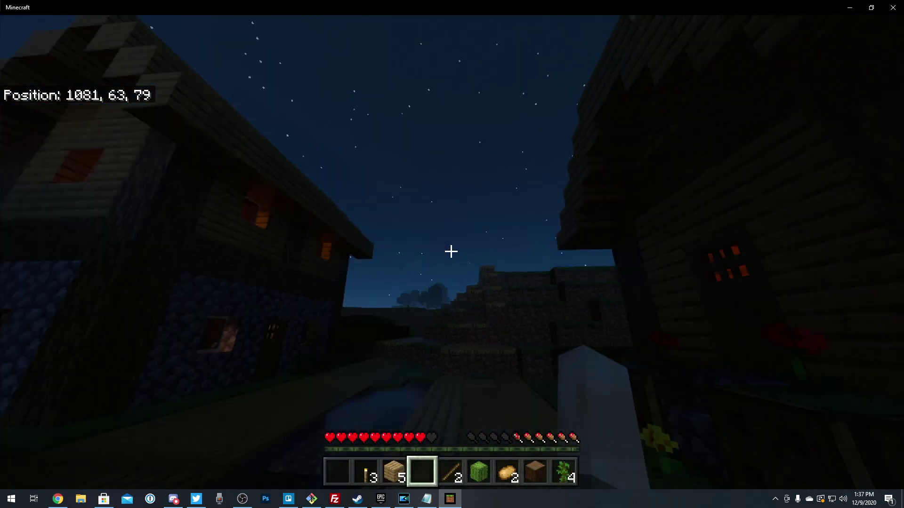
{"action": "key", "text": "w"}
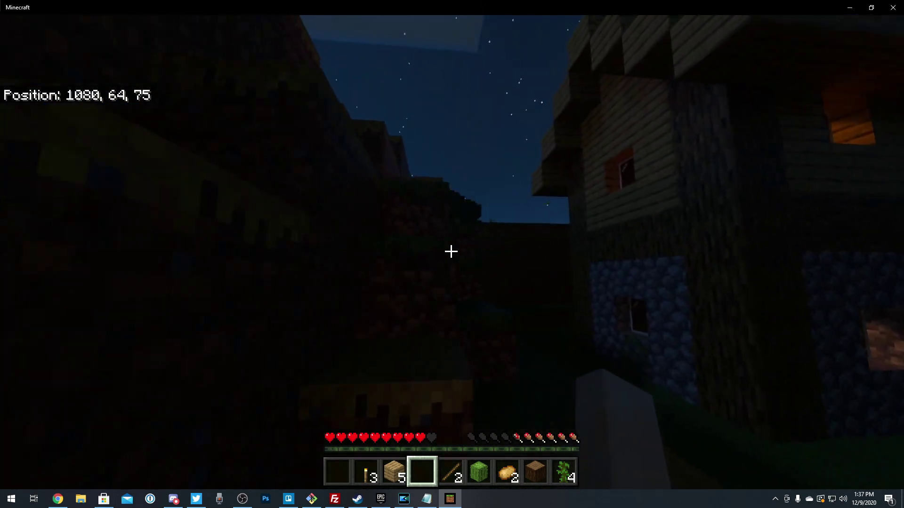
- Walk past the torch-lit tree, the crop field and the plank crossing to the upper village houses, examining the lighting
{"action": "key", "text": "w"}
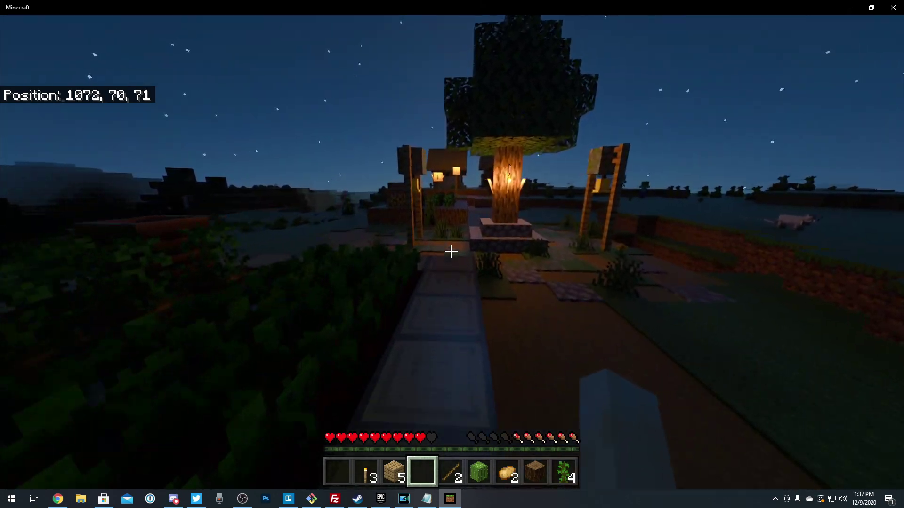
{"action": "key", "text": "w"}
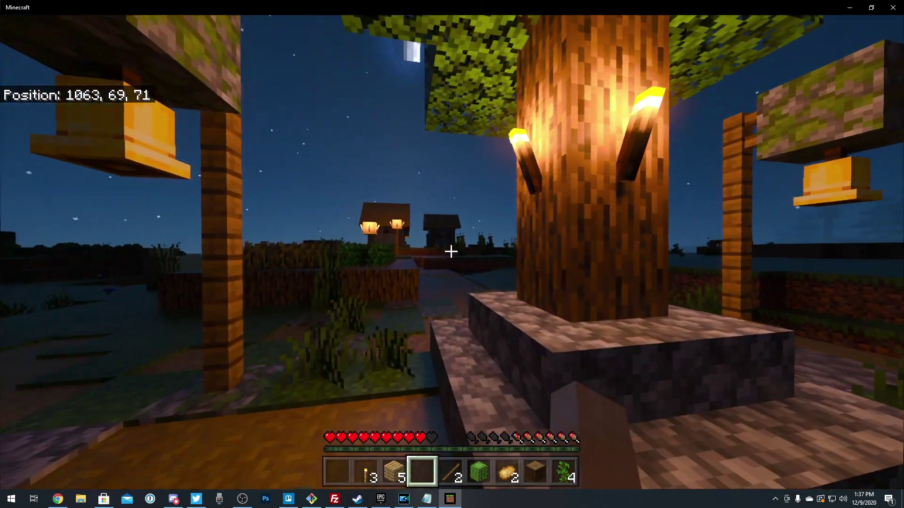
{"action": "key", "text": "w"}
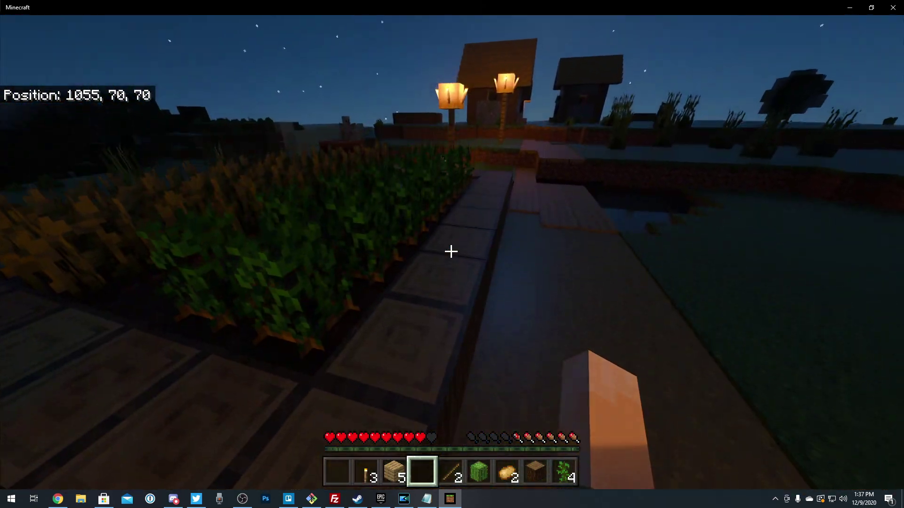
{"action": "key", "text": "w"}
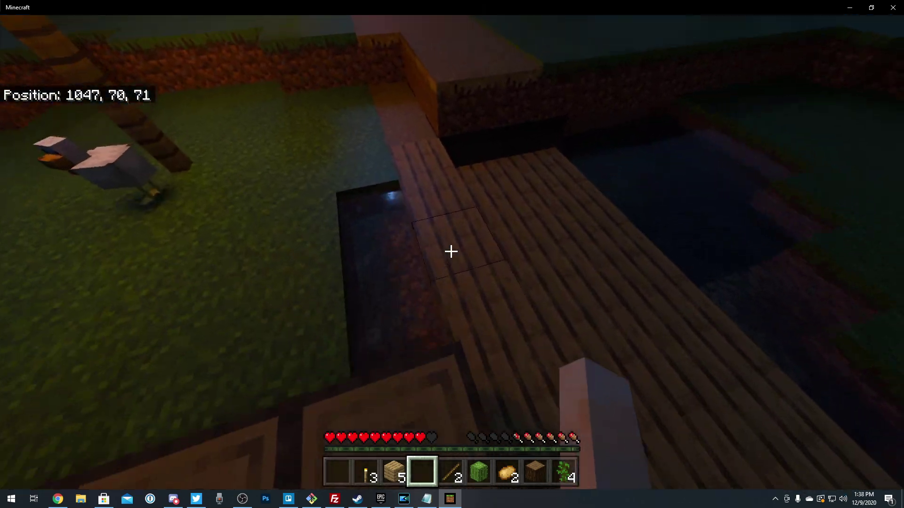
{"action": "key", "text": "w"}
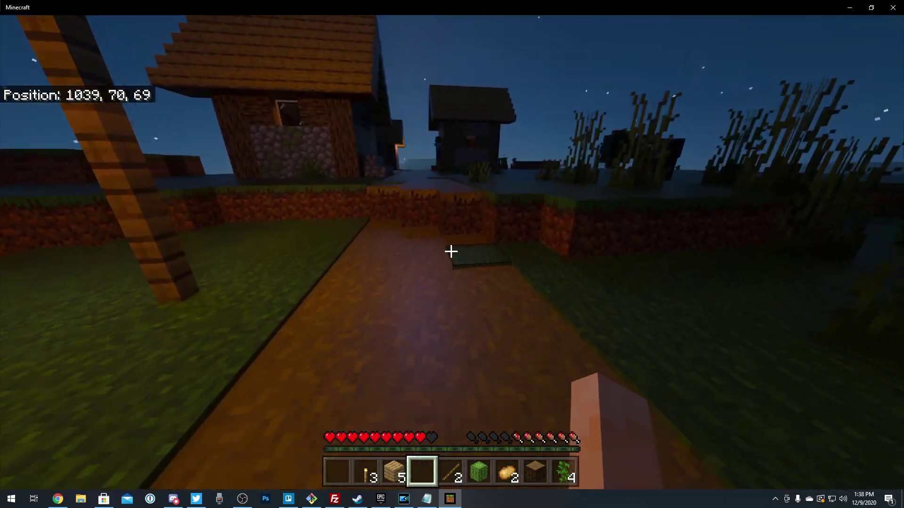
{"action": "key", "text": "w"}
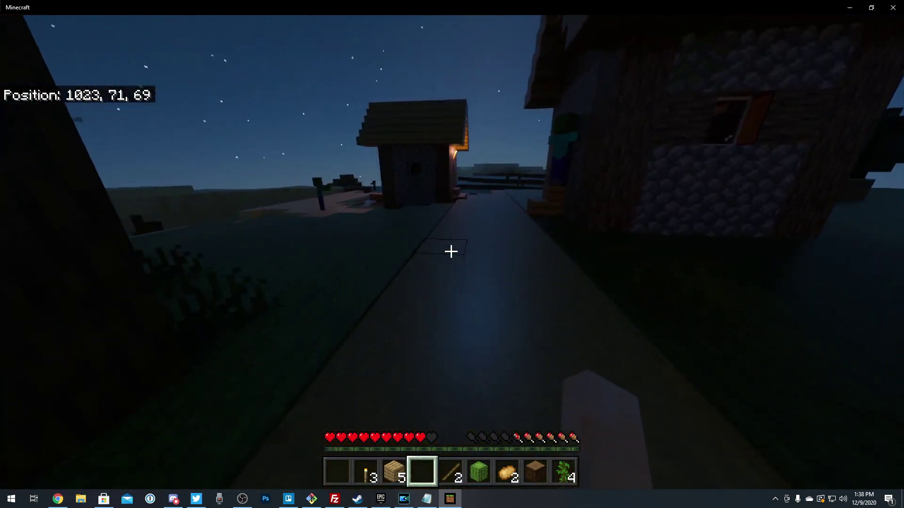
- Approach the zombie on the path near the cobblestone house and hit it repeatedly
{"action": "key", "text": "w"}
{"action": "key", "text": "w"}
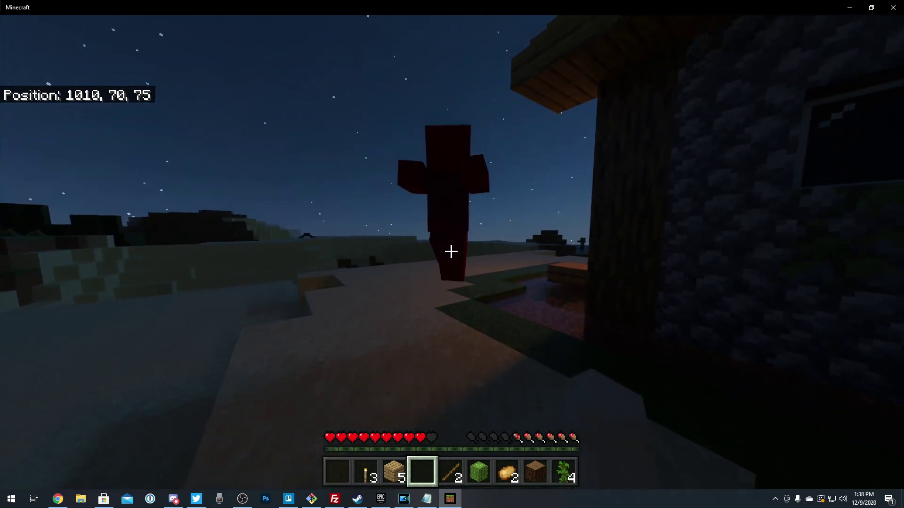
{"action": "key", "text": "w"}
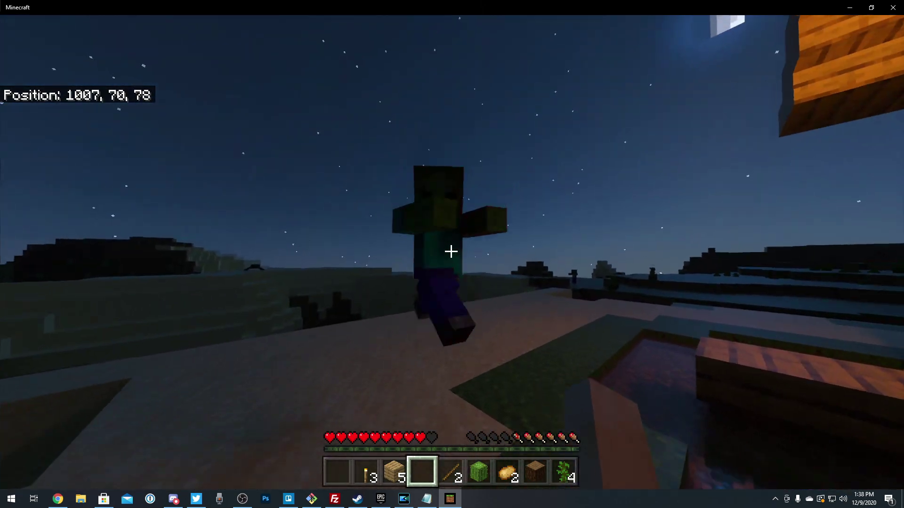
{"action": "left_click", "coordinate": [451, 252]}
{"action": "left_click", "coordinate": [451, 251]}
{"action": "left_click", "coordinate": [451, 252]}
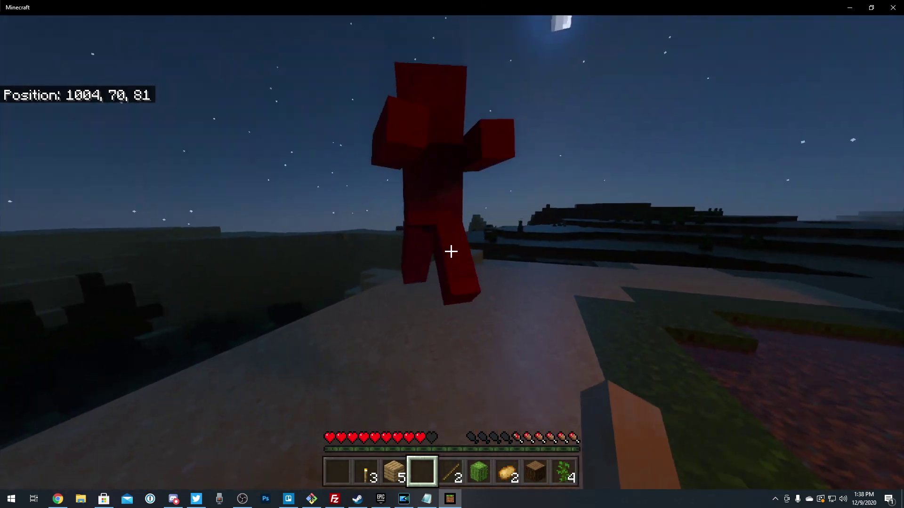
{"action": "key", "text": "w"}
{"action": "left_click", "coordinate": [450, 252]}
{"action": "left_click", "coordinate": [451, 252]}
- Walk past the village houses into the open grassland and examine the night sky and moonlight reflections on the ground
{"action": "key", "text": "w"}
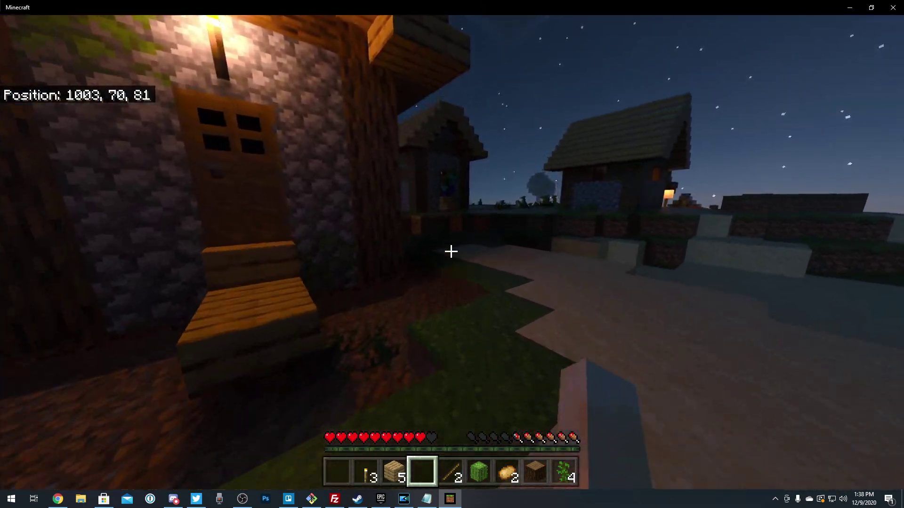
{"action": "key", "text": "w"}
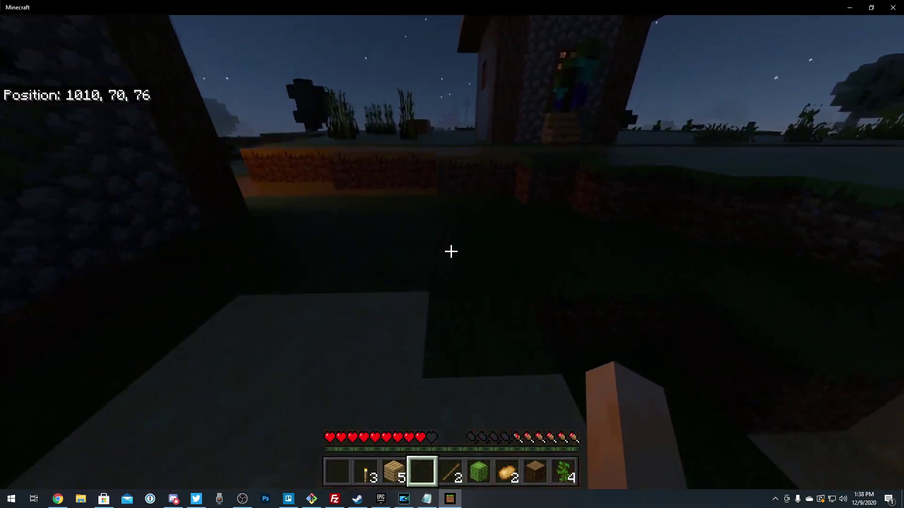
{"action": "key", "text": "w"}
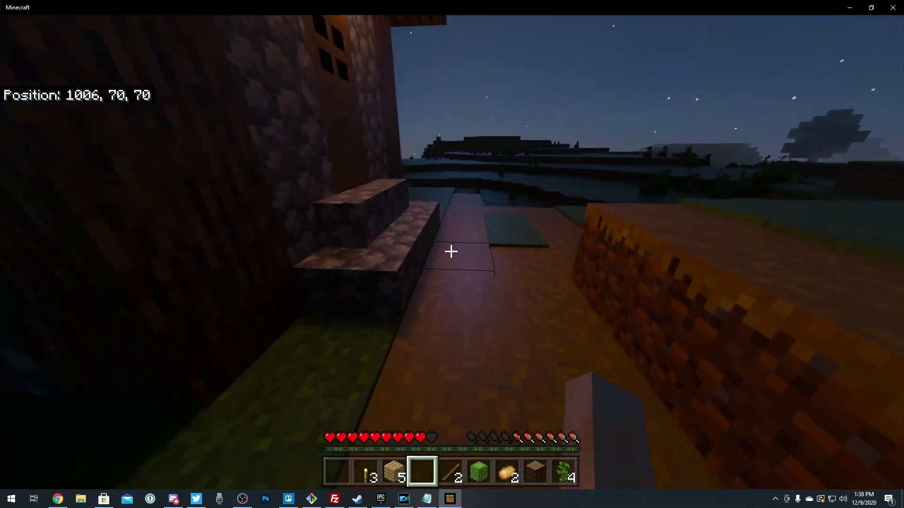
{"action": "key", "text": "w"}
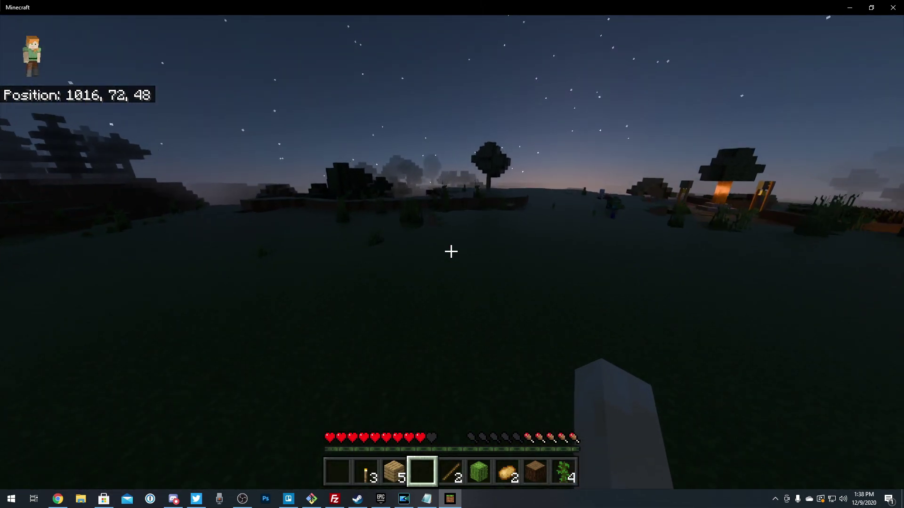
{"action": "key", "text": "w"}
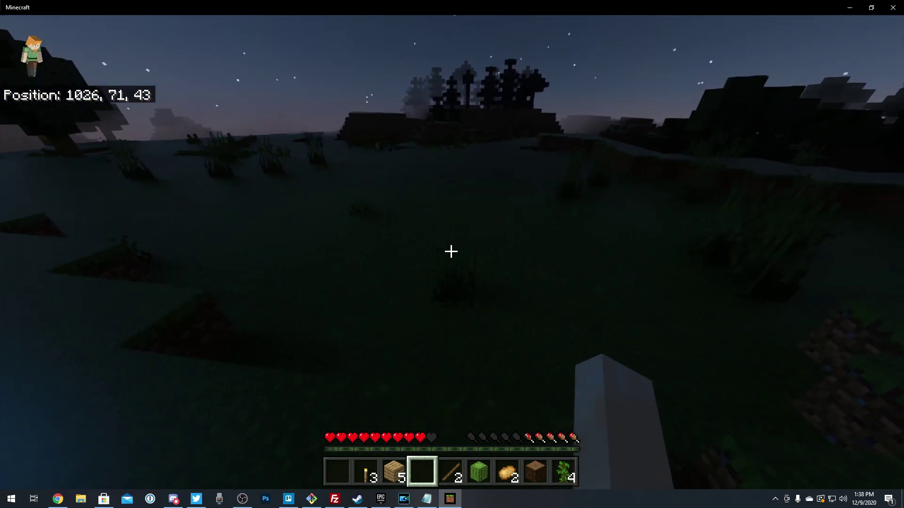
{"action": "key", "text": "w"}
{"action": "key", "text": "w"}
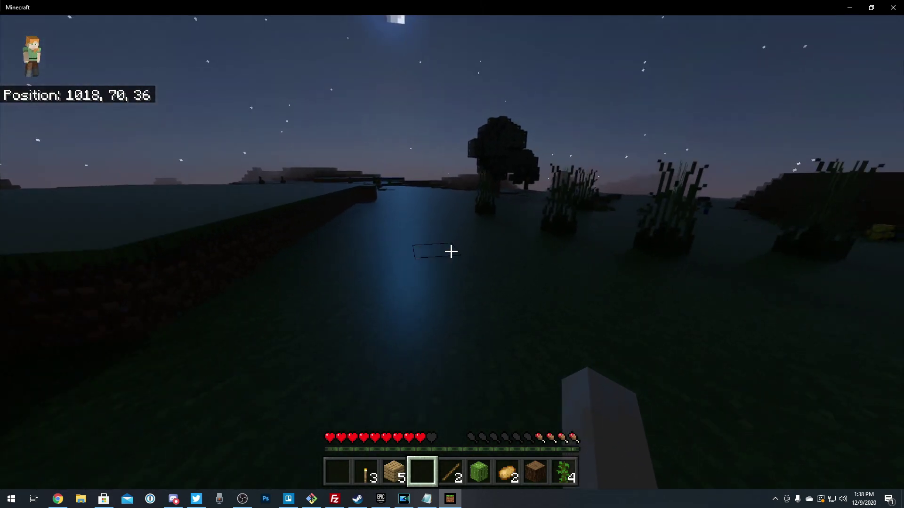
{"action": "key", "text": "w"}
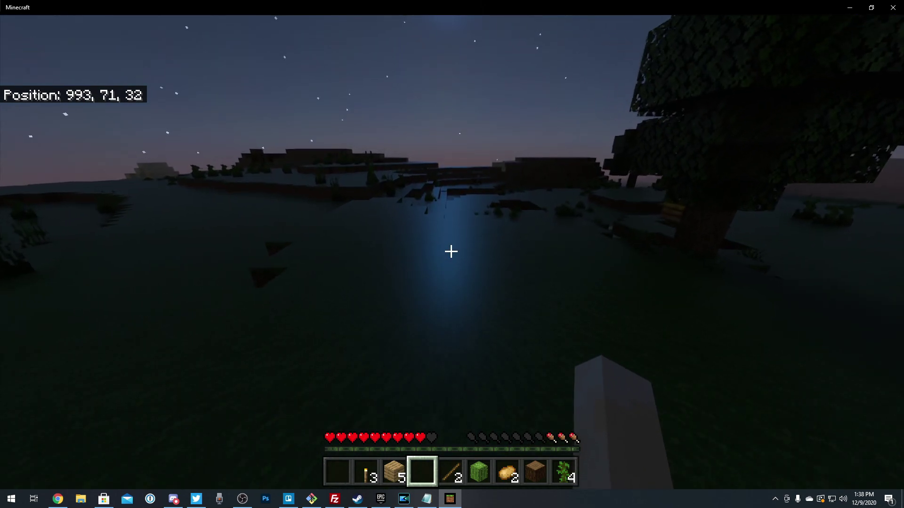
- Walk across the moonlit grassland past the large tree with the Spruce Log in hand, opening and closing the inventory on the way
{"action": "key", "text": "w"}
{"action": "type", "text": "w8"}
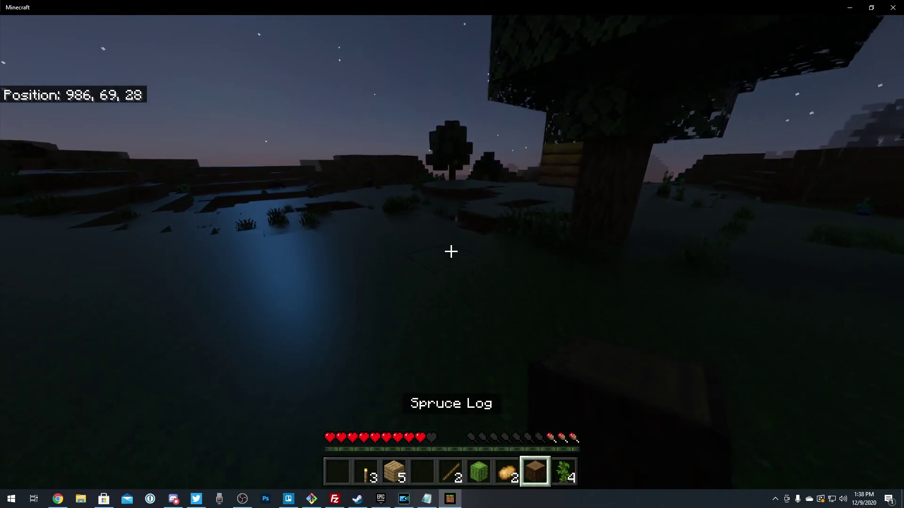
{"action": "type", "text": "eewe"}
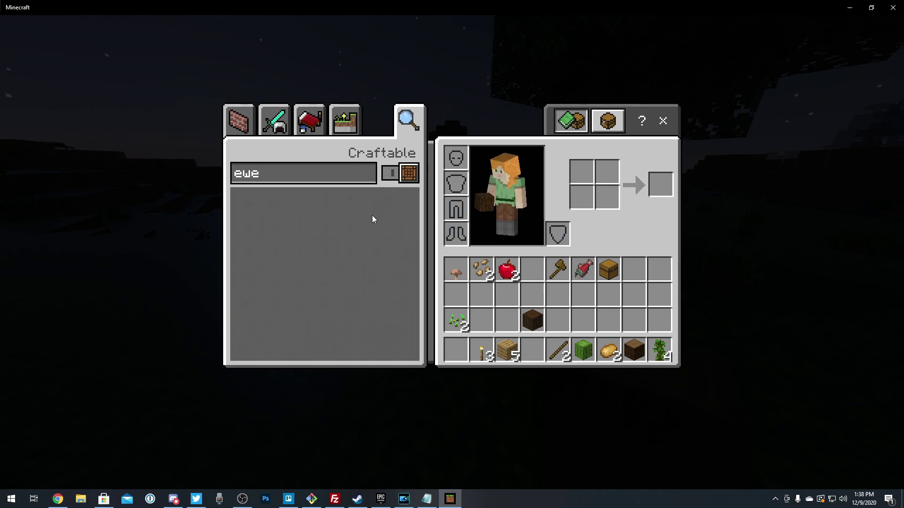
{"action": "key", "text": "Escape"}
- Walk down to the small pond in the grassy hollow and examine the moonlight reflection on the water
{"action": "key", "text": "w"}
{"action": "key", "text": "w"}
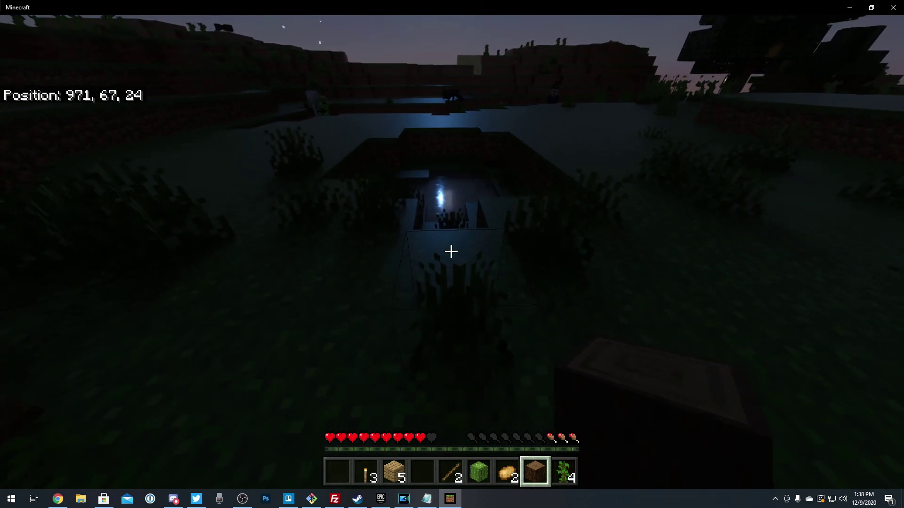
{"action": "key", "text": "w"}
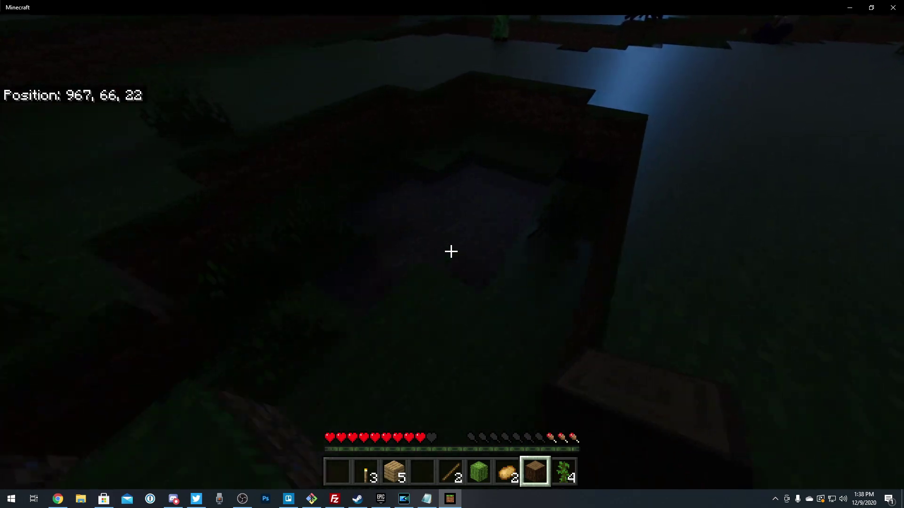
{"action": "key", "text": "w"}
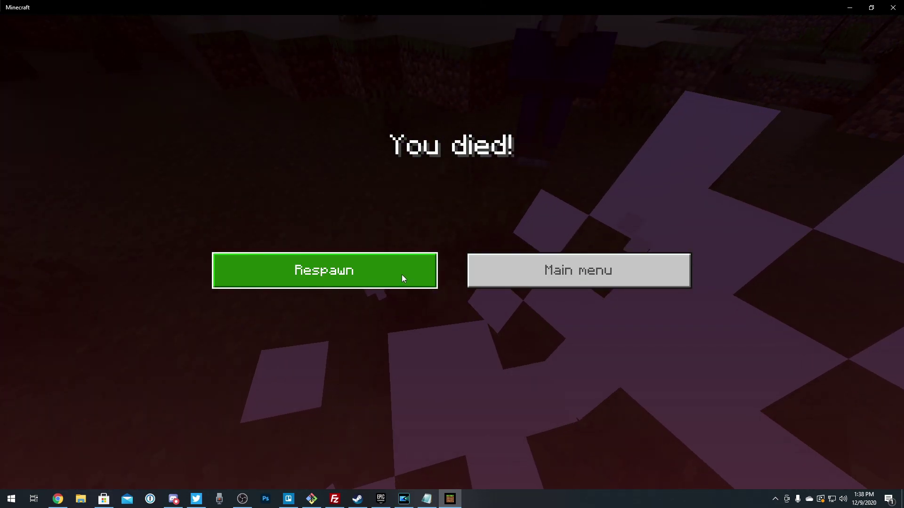
- Respawn and walk over the hill down to the sandy shore, examining the moonlight on the ground and water
{"action": "left_click", "coordinate": [408, 274]}
{"action": "key", "text": "w"}
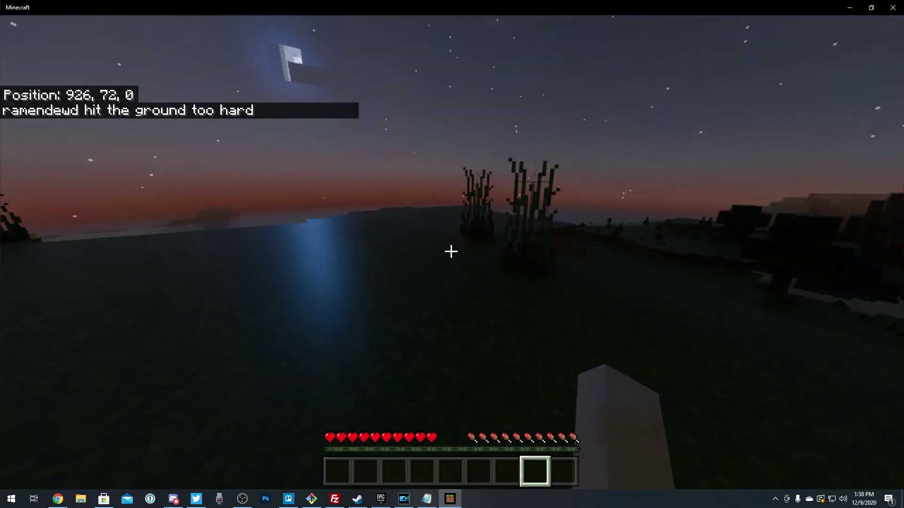
{"action": "key", "text": "w"}
{"action": "key", "text": "w"}
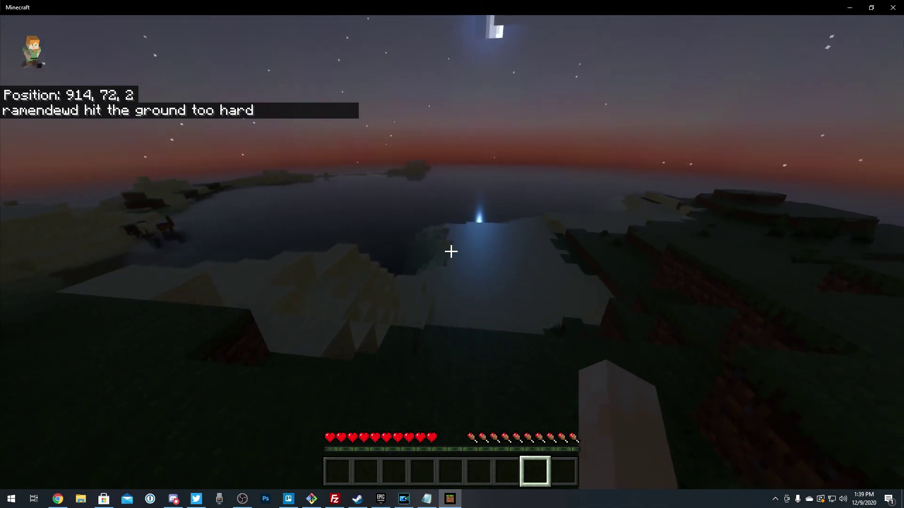
{"action": "key", "text": "w"}
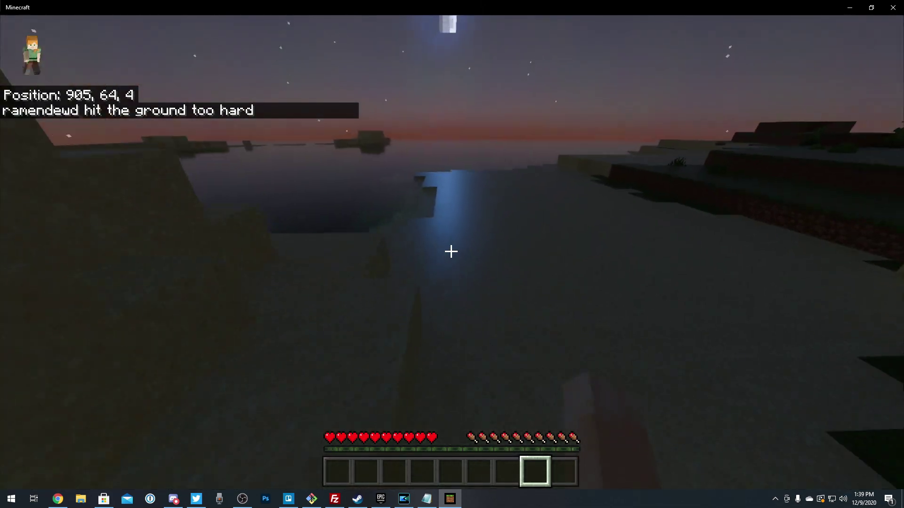
- Switch to the front-facing third-person view and walk along the beach, examining the lighting on the character and shoreline
{"action": "key", "text": "F5"}
{"action": "key", "text": "F5"}
{"action": "key", "text": "w"}
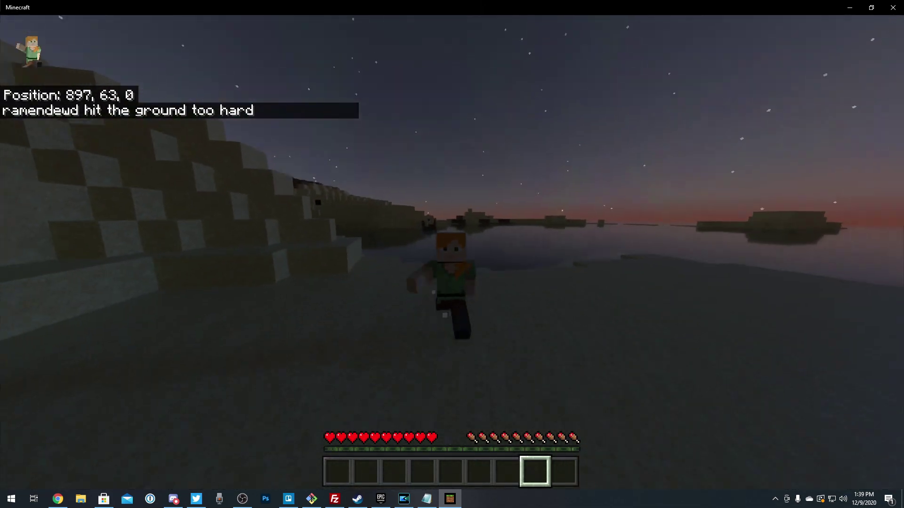
{"action": "key", "text": "w"}
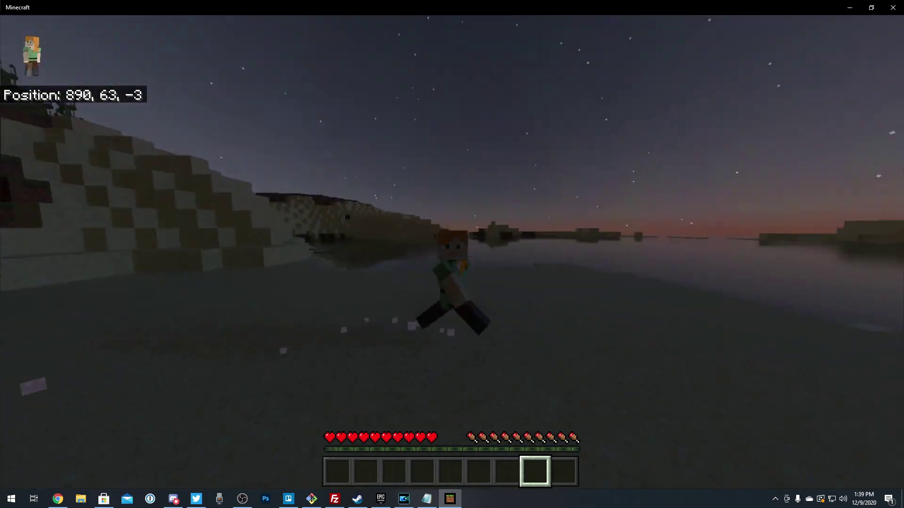
{"action": "key", "text": "w"}
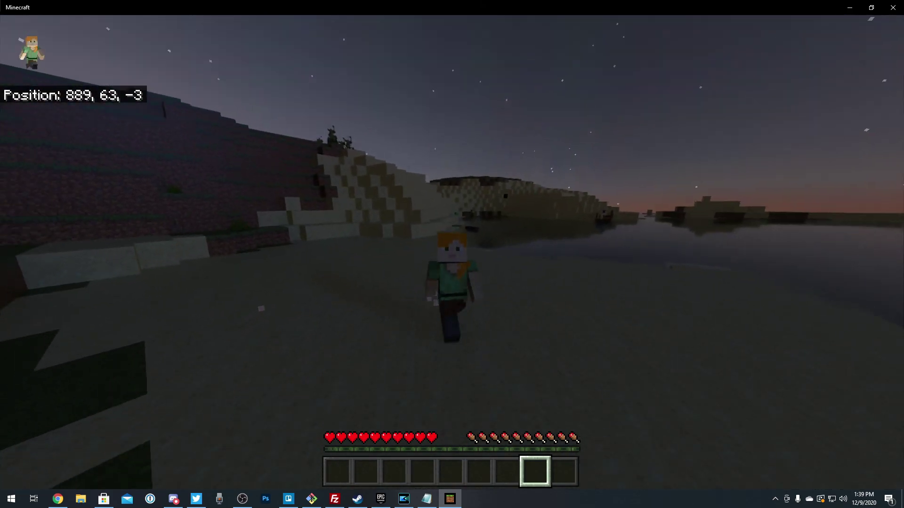